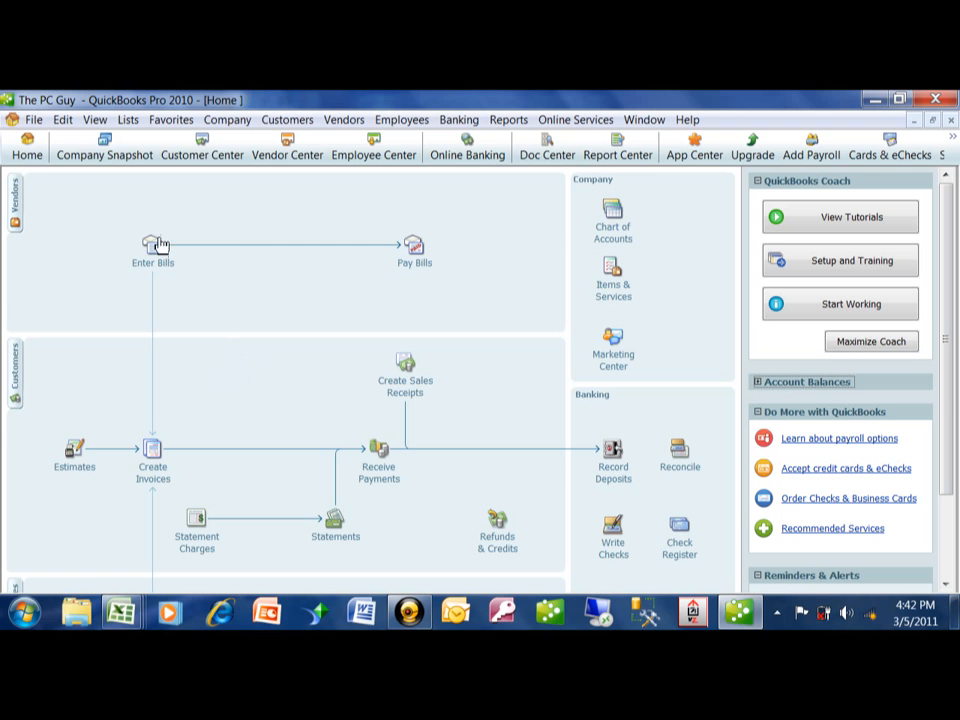
# - Start creating a new company file through the EasyStep Interview
pyautogui.click(31, 119)
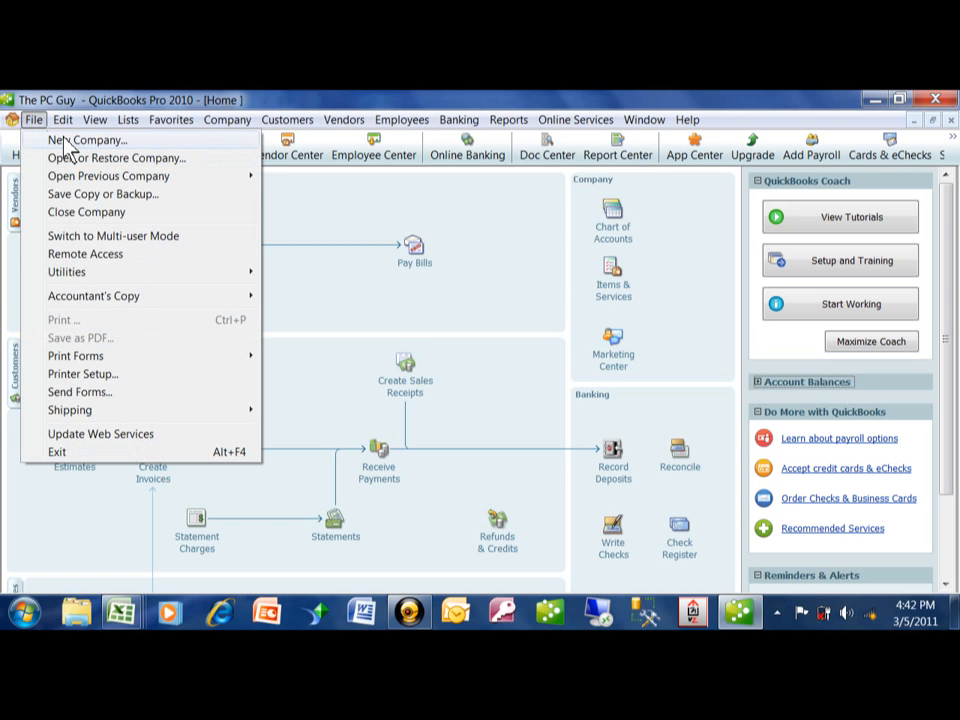
pyautogui.click(66, 141)
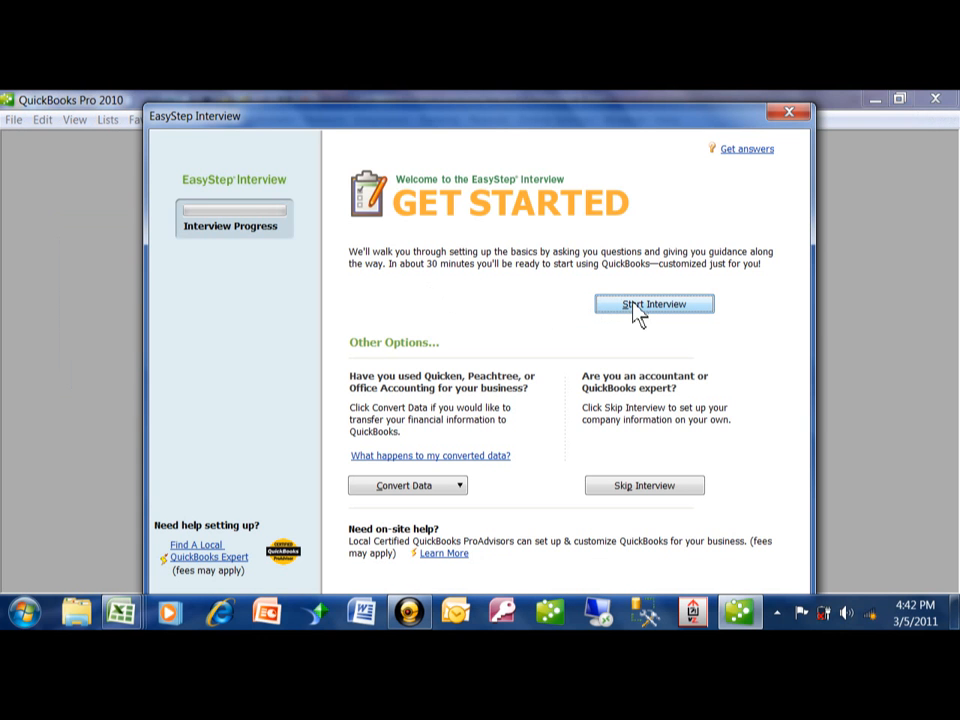
pyautogui.click(459, 486)
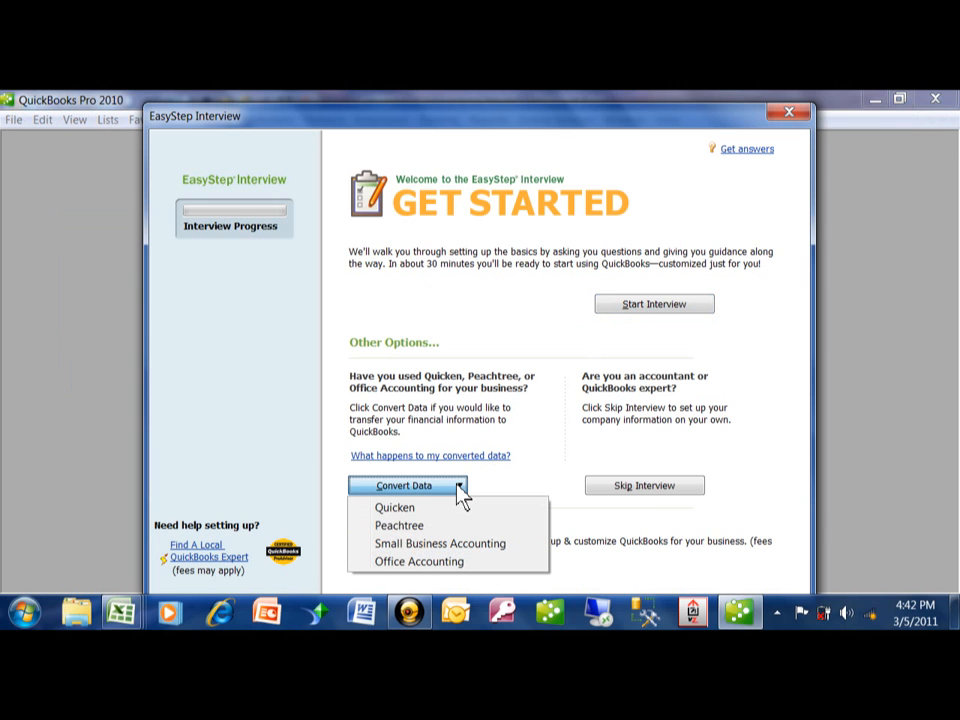
pyautogui.click(669, 306)
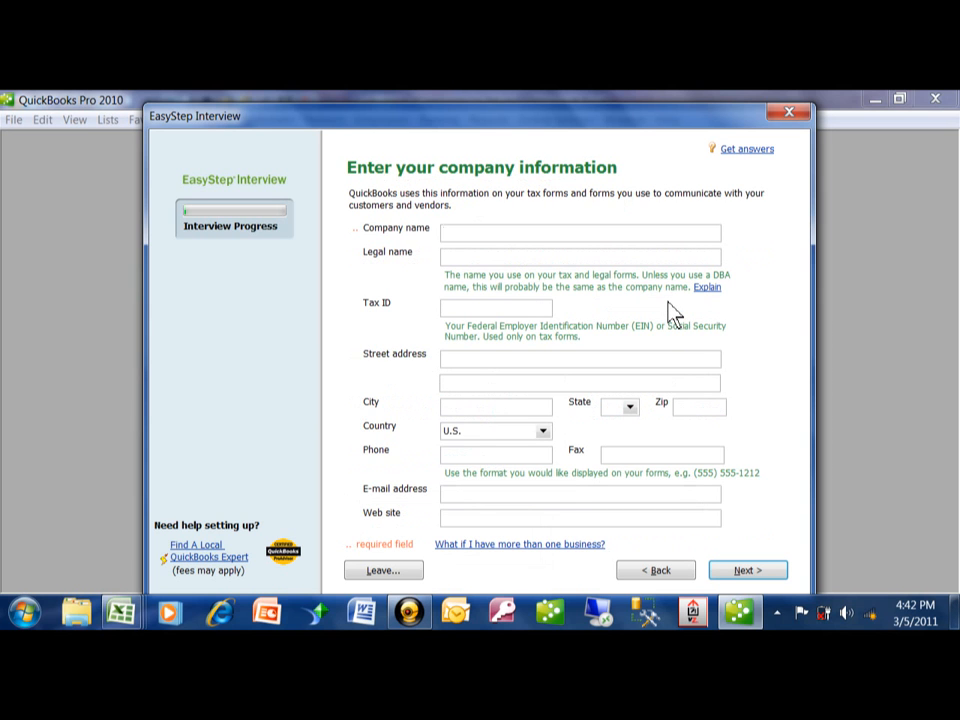
# - Enter ABC Company as the company and legal name, and fill in the company's tax ID
pyautogui.press('Tab')
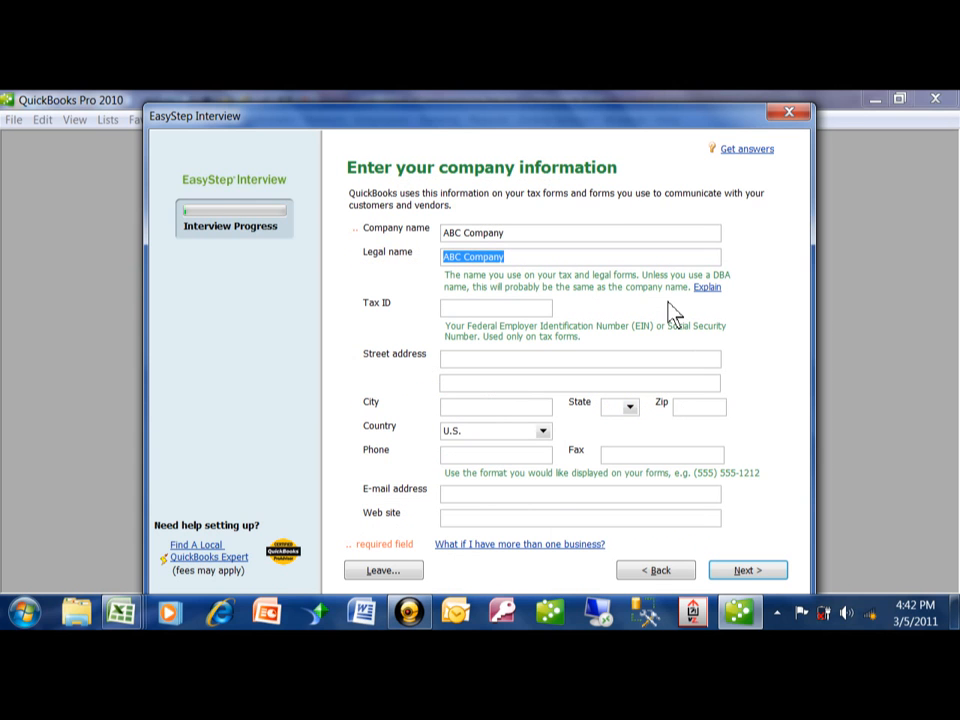
pyautogui.press('Tab')
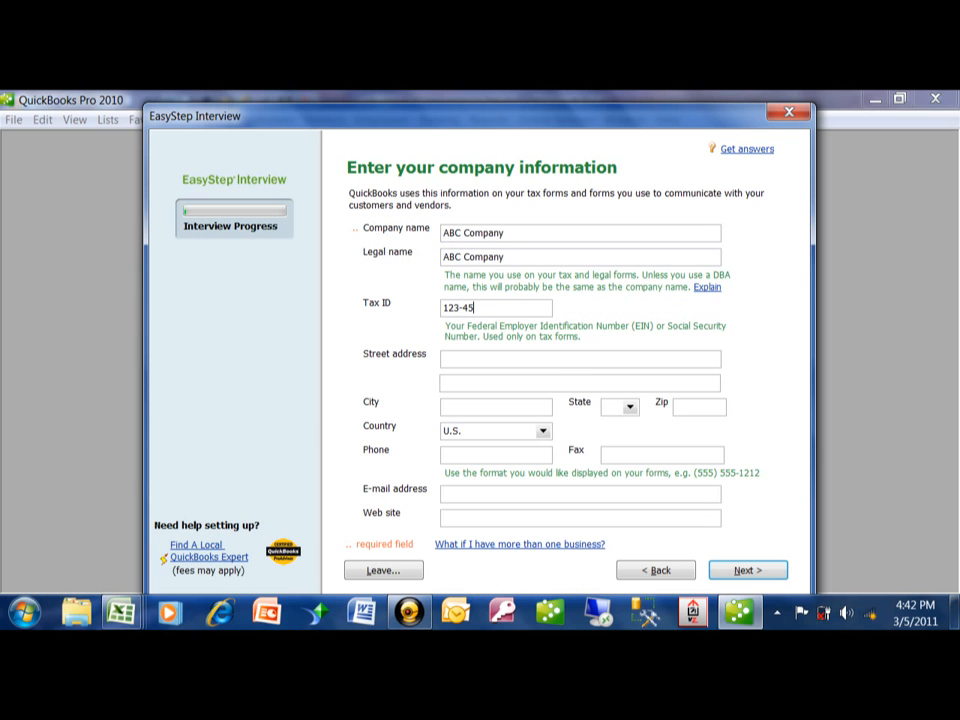
pyautogui.press('Tab')
# - Fill in the company's postal address with street, city, state and zip code, keeping U.S. as the country
pyautogui.write('2')
pyautogui.press('BackSpace')
pyautogui.write('124 <aionm')
pyautogui.press('BackSpace')
pyautogui.press('BackSpace')
pyautogui.press('BackSpace')
pyautogui.press('BackSpace')
pyautogui.press('BackSpace')
pyautogui.press('BackSpace')
pyautogui.press('BackSpace')
pyautogui.write('Main S')
pyautogui.press('BackSpace')
pyautogui.write('Street')
pyautogui.press('Tab')
pyautogui.press('Tab')
pyautogui.write('Phila')
pyautogui.press('Tab')
pyautogui.write('PA')
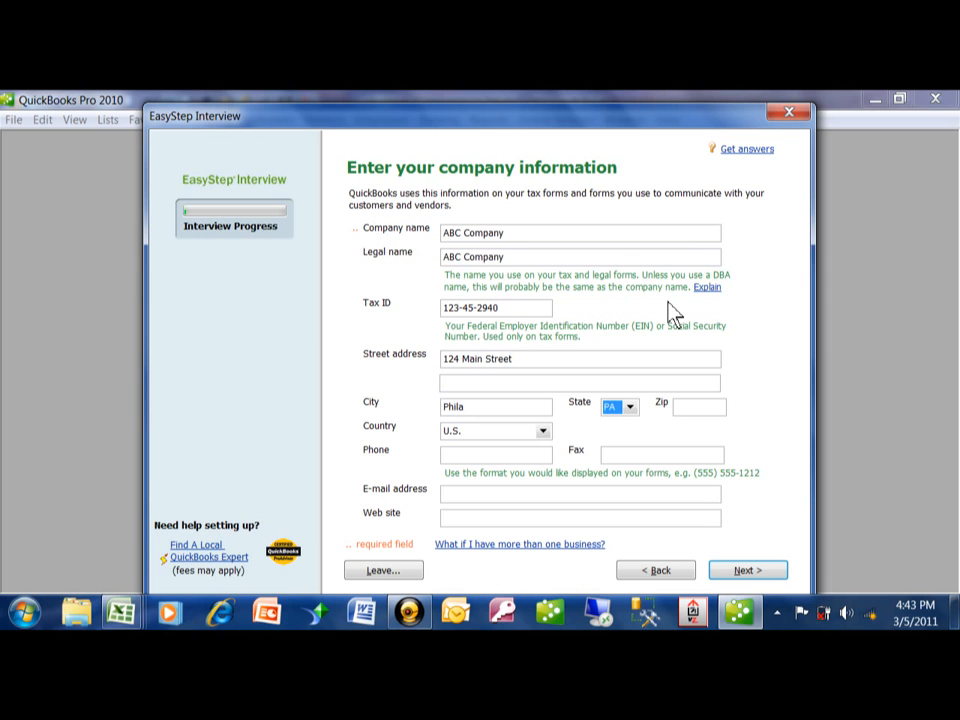
pyautogui.press('Tab')
pyautogui.write('19222')
pyautogui.press('Tab')
pyautogui.press('Tab')
# - Fill in the company's phone number and e-mail address, and submit the company information
pyautogui.write('215')
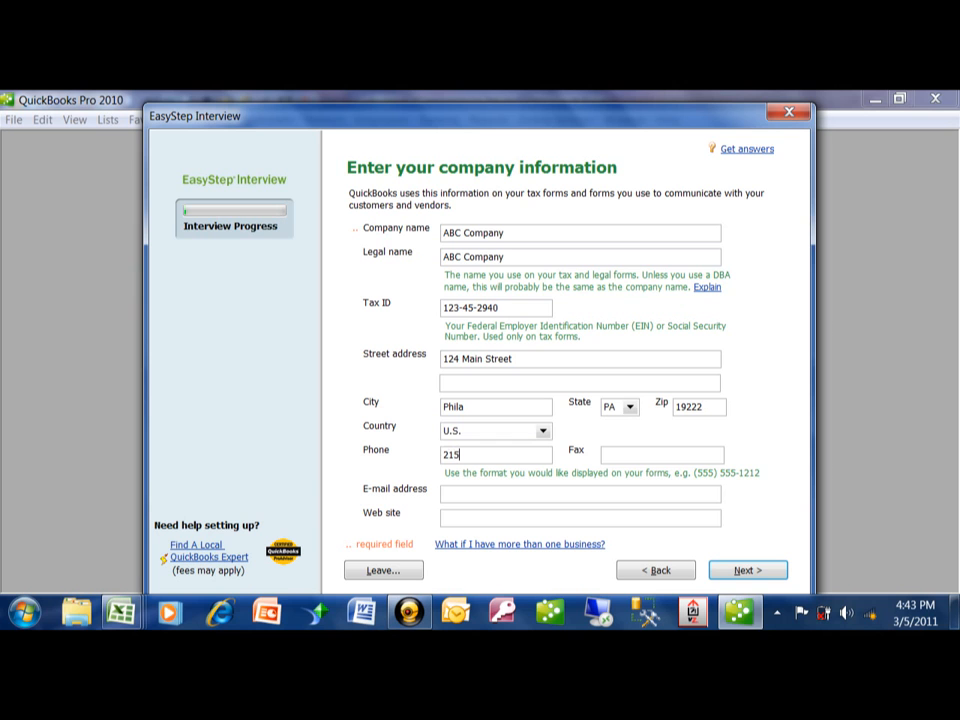
pyautogui.write('5551212')
pyautogui.press('Tab')
pyautogui.press('Tab')
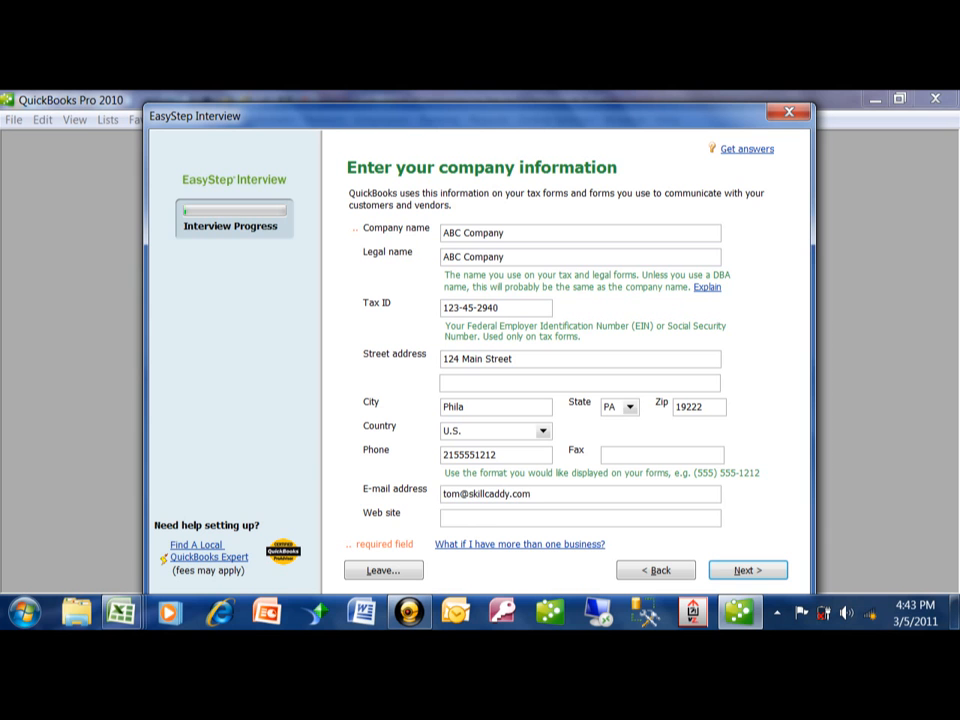
pyautogui.click(750, 572)
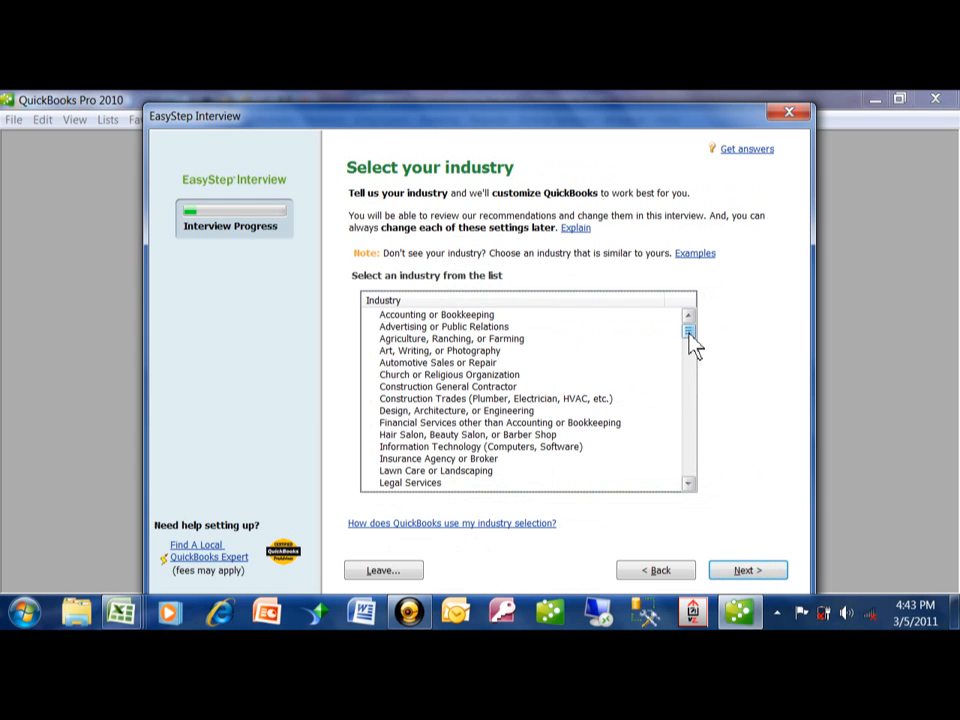
# - Set the company's industry to Information Technology (Computers, Software)
pyautogui.moveTo(689, 331); pyautogui.dragTo(711, 342)
pyautogui.click(406, 449)
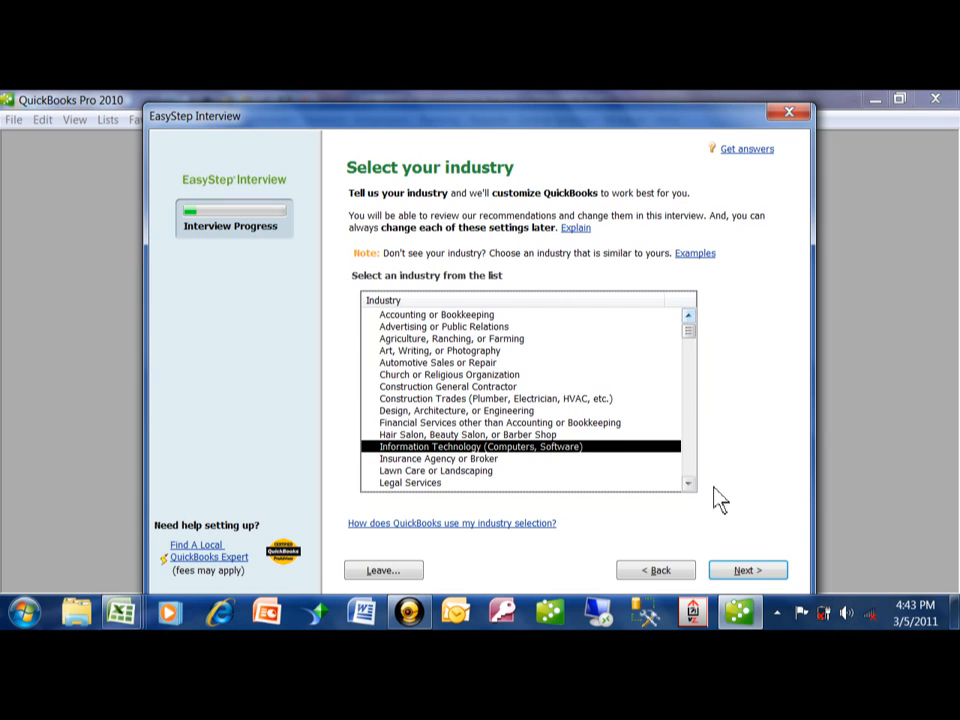
pyautogui.click(740, 572)
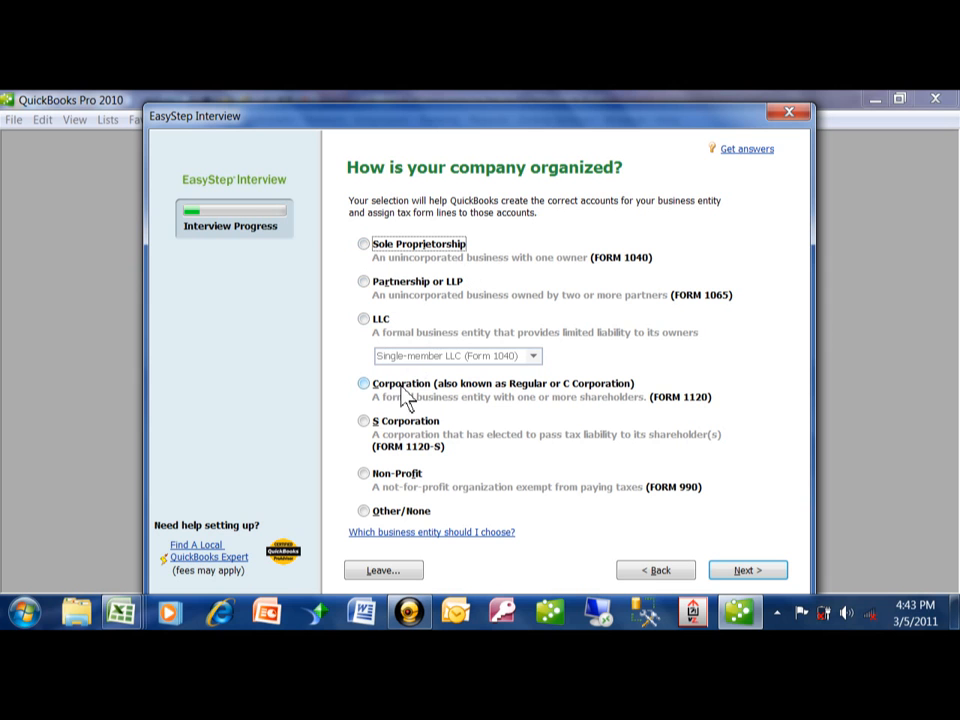
# - Set the company organization to Sole Proprietorship and the fiscal year to start in January
pyautogui.click(366, 250)
pyautogui.click(738, 572)
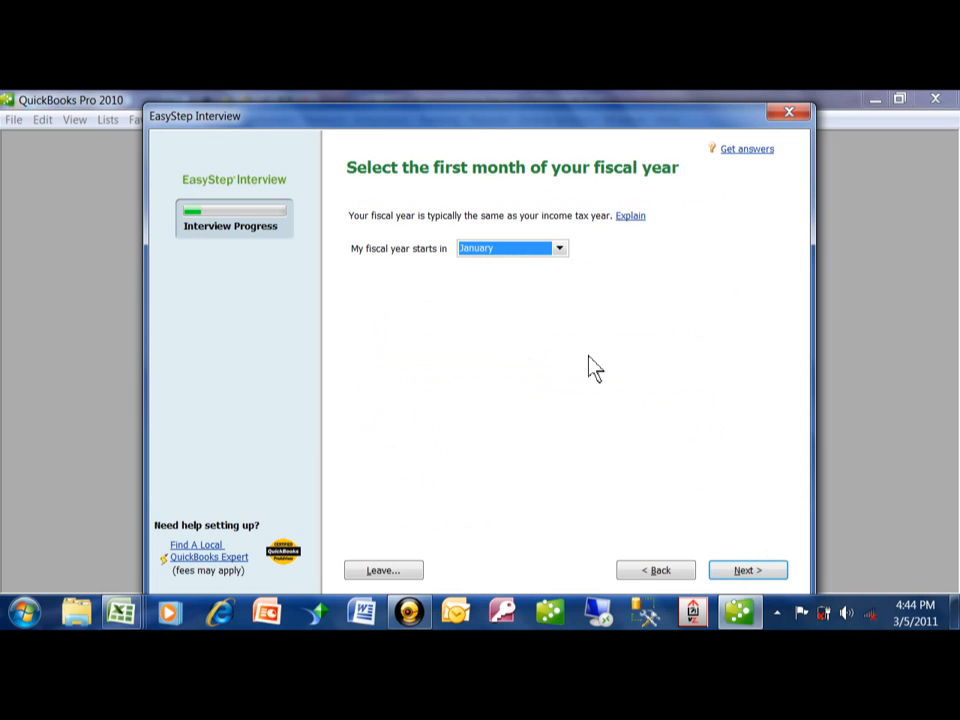
pyautogui.click(559, 248)
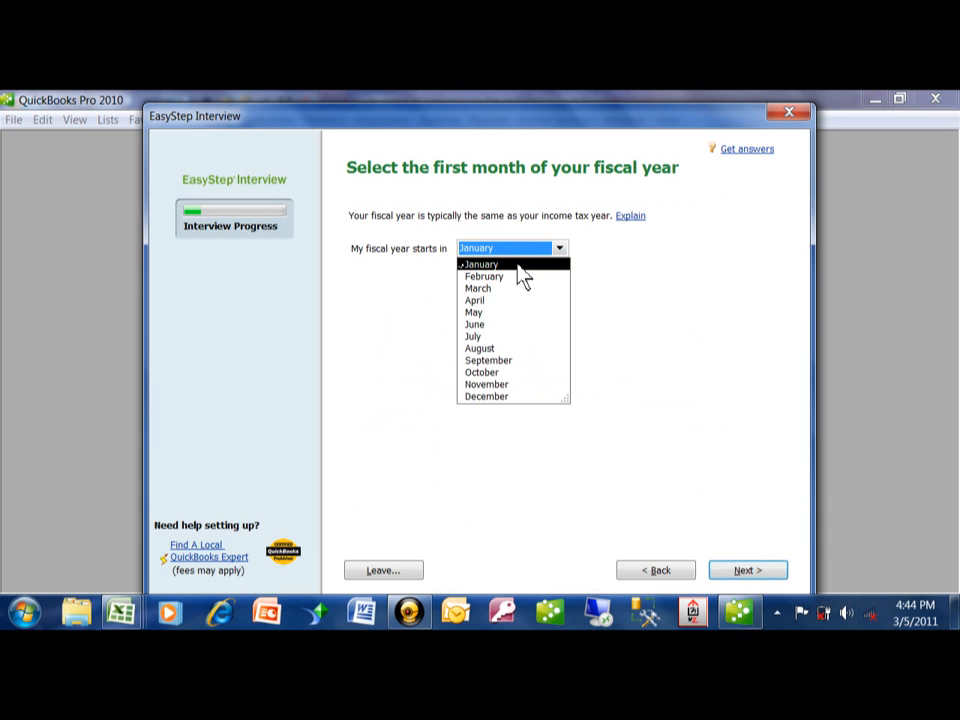
pyautogui.click(517, 266)
pyautogui.click(755, 571)
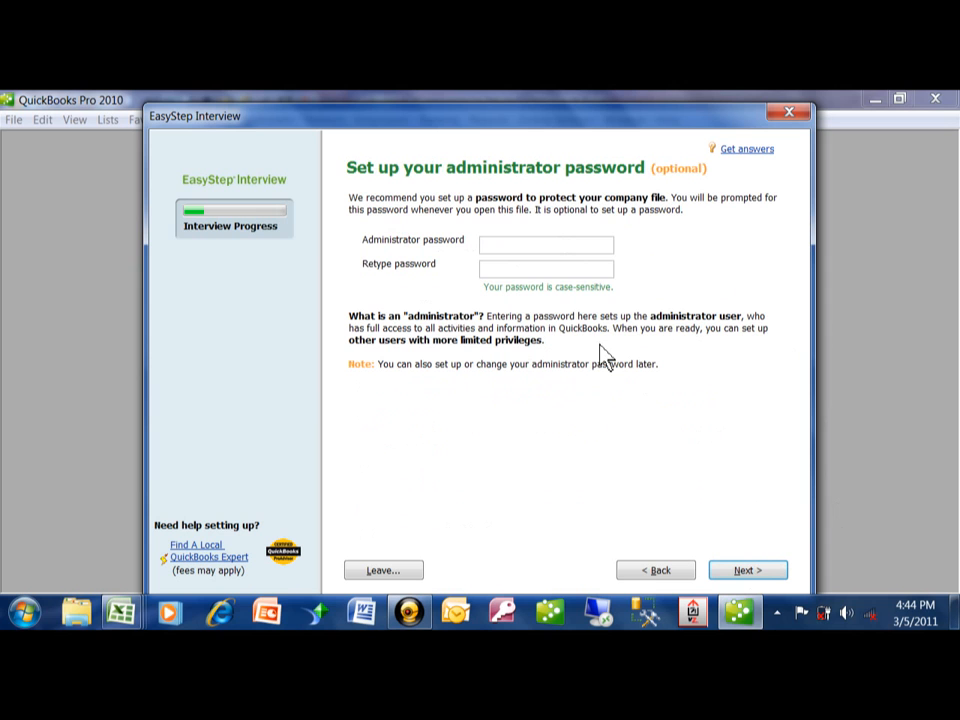
# - Set up the administrator password, entering the same password in both password fields
pyautogui.write('pass')
pyautogui.press('Tab')
pyautogui.write('pass')
pyautogui.click(738, 570)
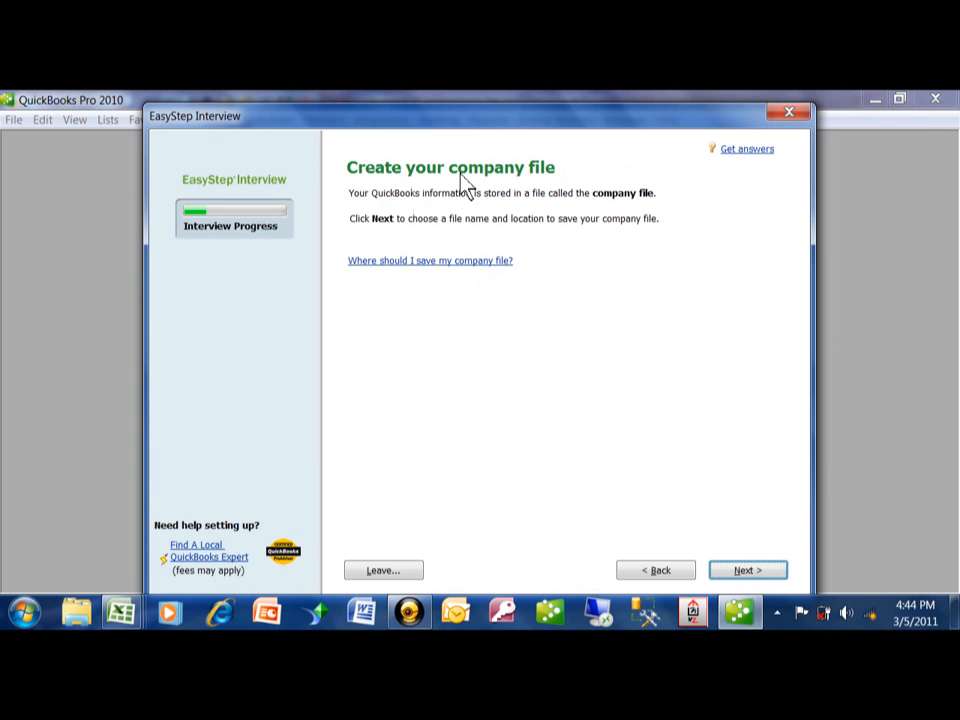
# - Save the new company file as ABC Company in the Company Files folder
pyautogui.click(740, 571)
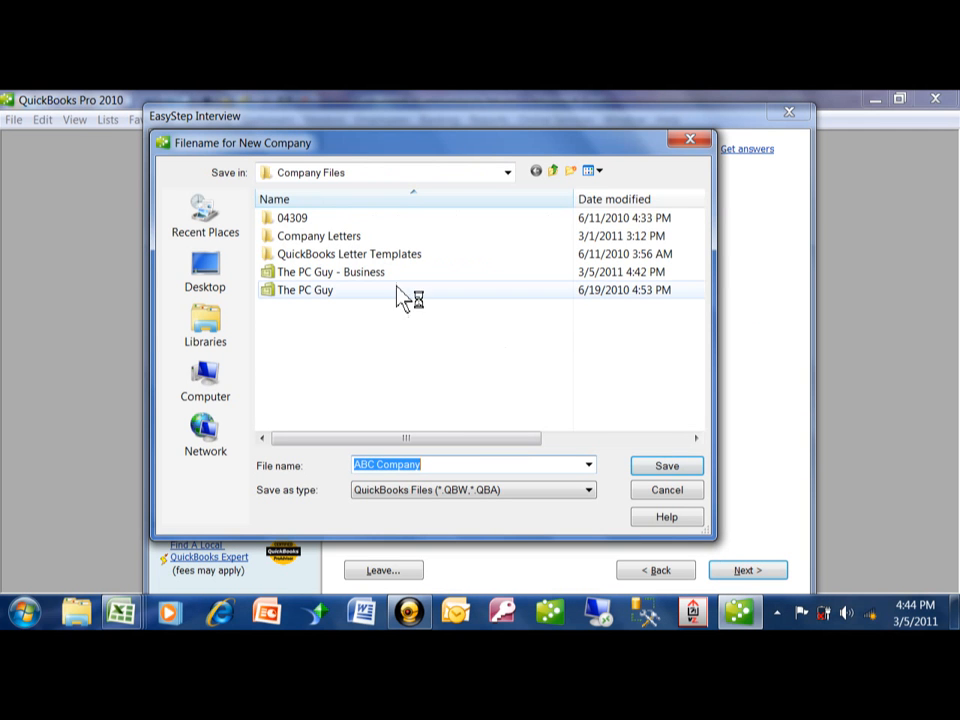
pyautogui.click(507, 173)
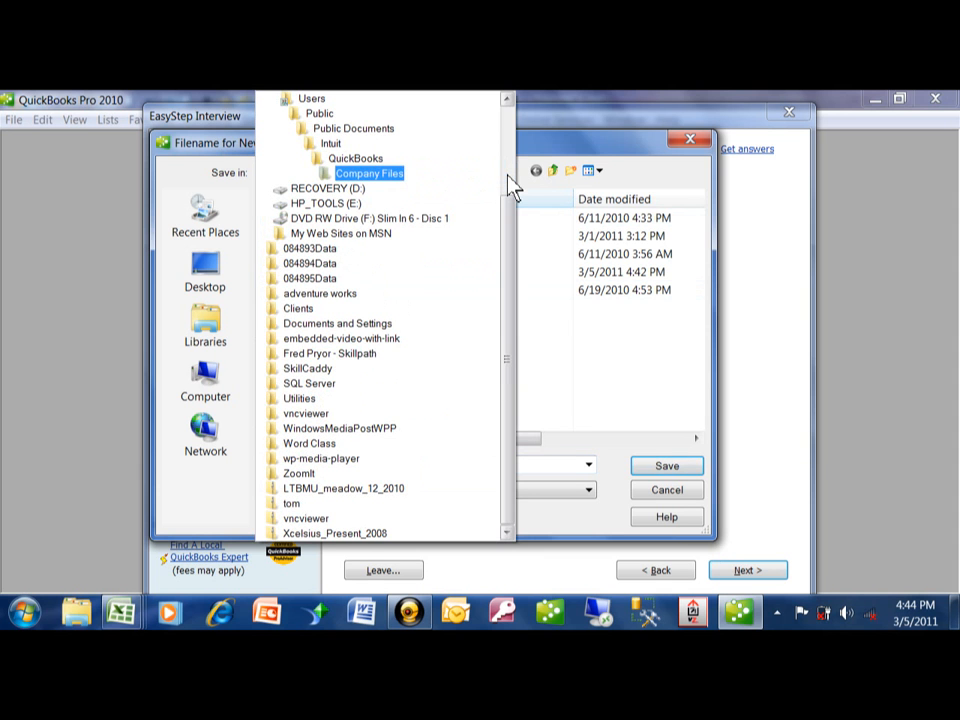
pyautogui.click(381, 177)
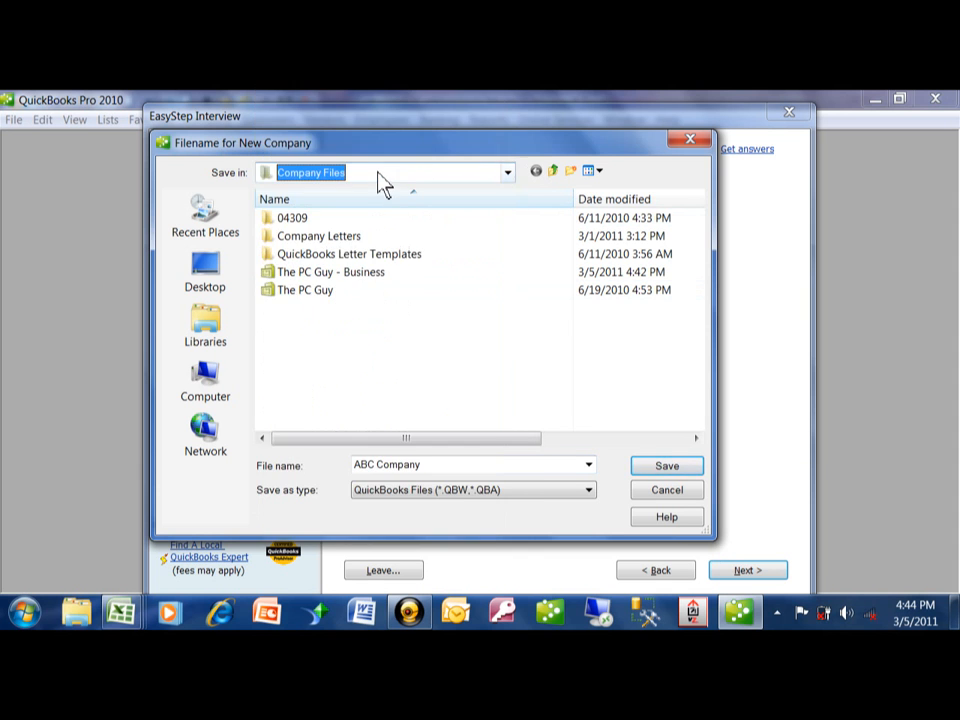
pyautogui.click(663, 467)
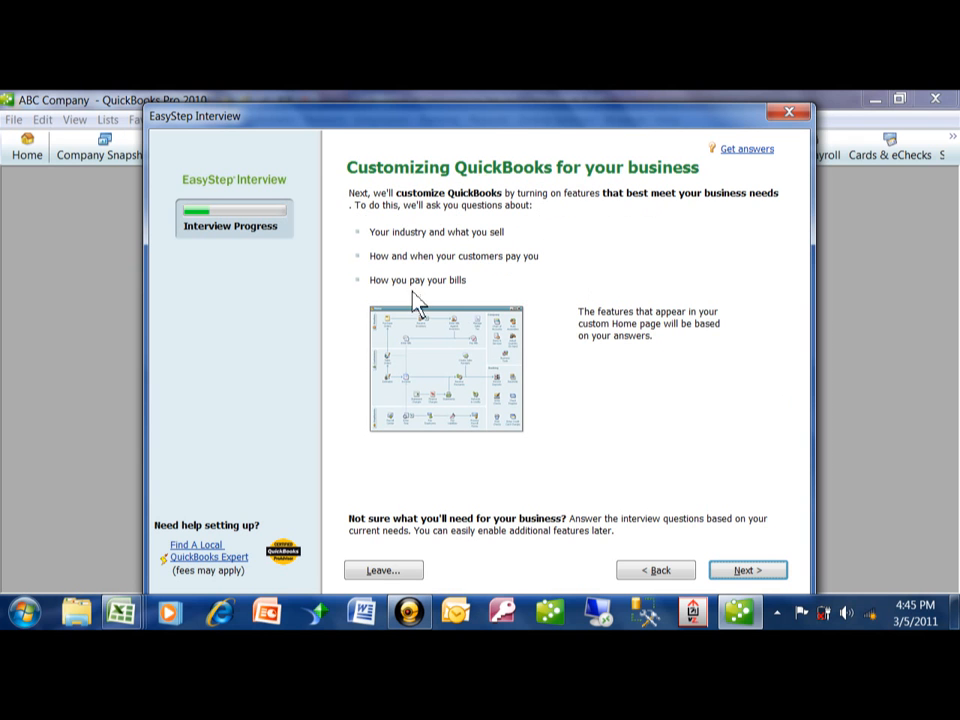
# - Specify that the company sells both services and products and currently sells online
pyautogui.click(745, 570)
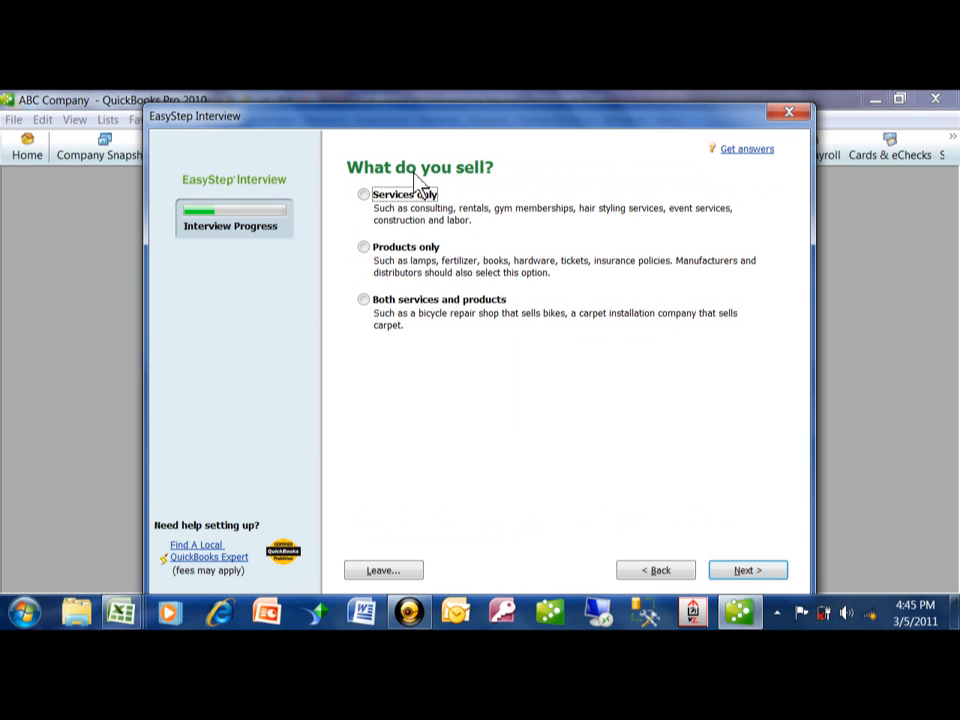
pyautogui.click(366, 300)
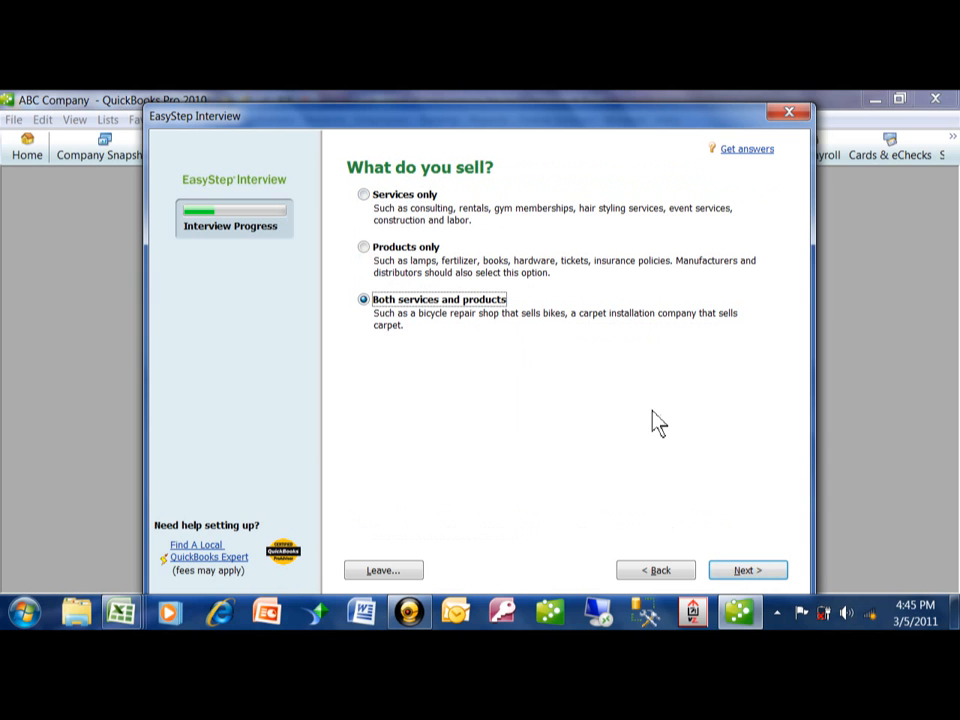
pyautogui.click(747, 579)
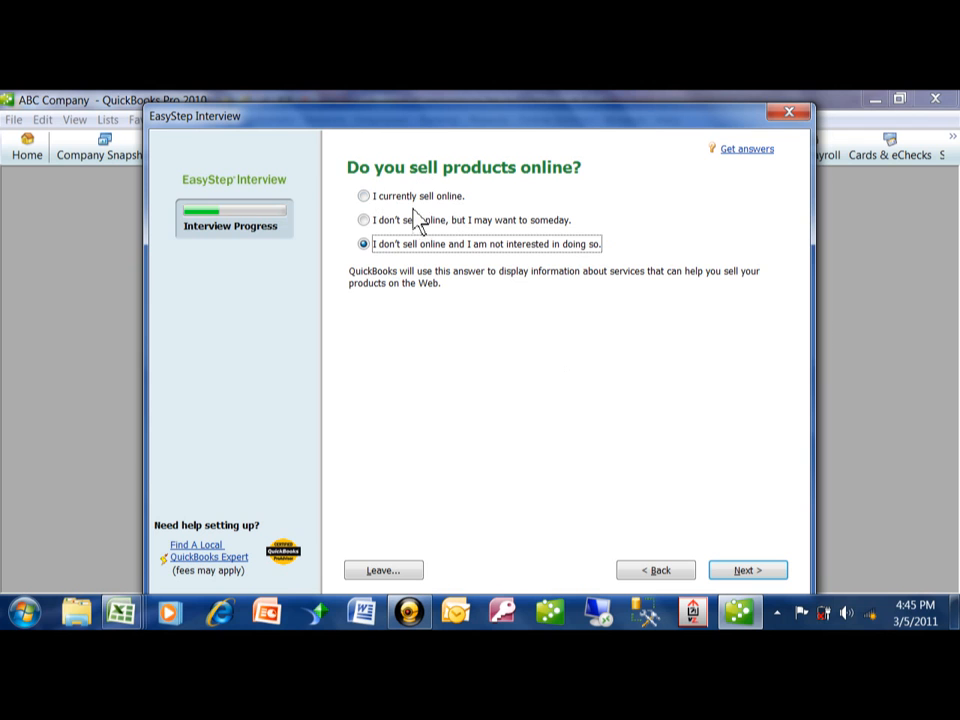
pyautogui.click(366, 222)
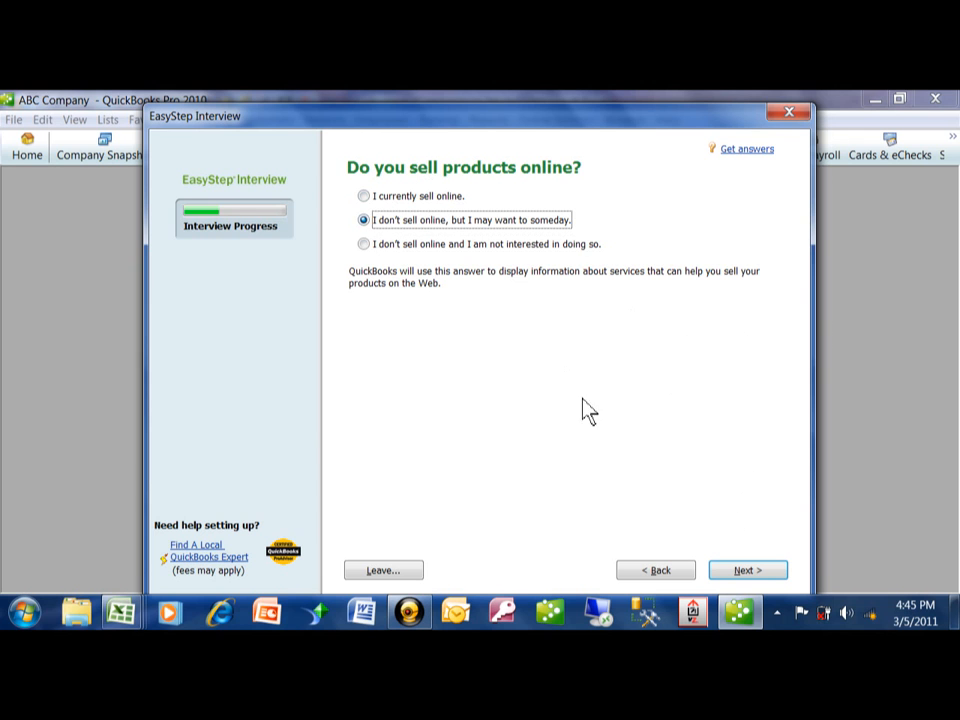
pyautogui.click(365, 197)
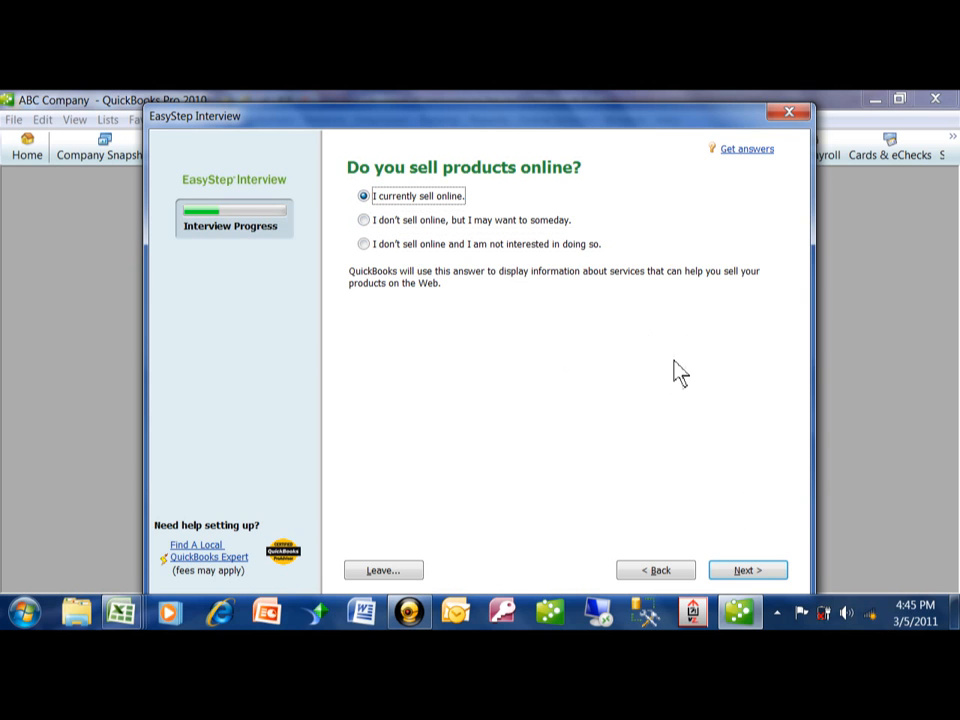
pyautogui.click(737, 572)
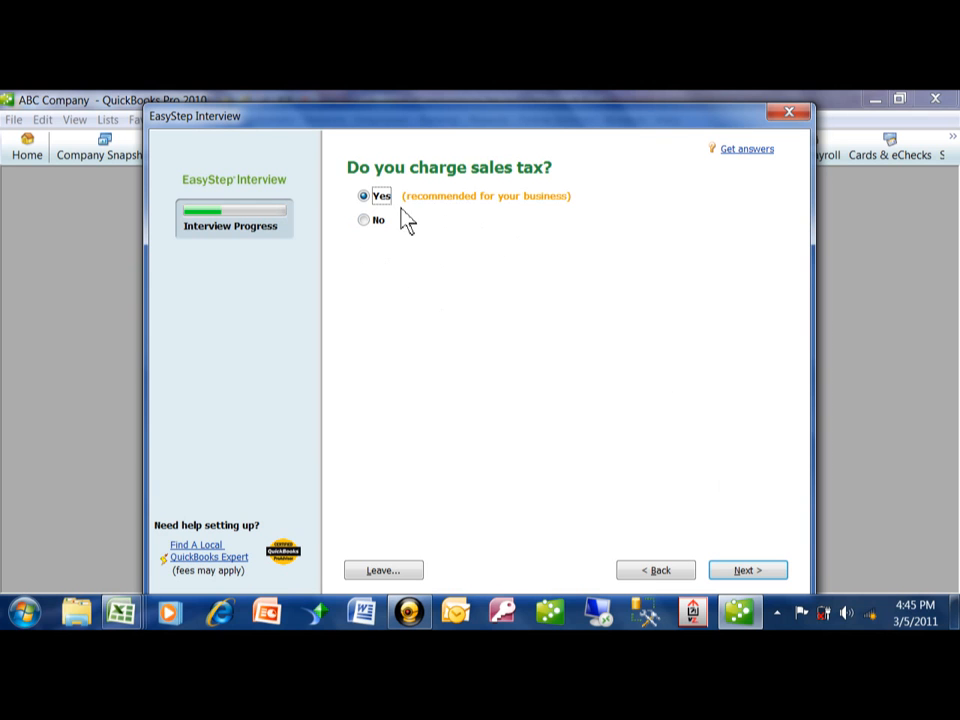
# - Accept the recommended Yes for sales tax, estimates, sales receipts, billing statements, progress invoicing and tracking bills owed
pyautogui.click(750, 570)
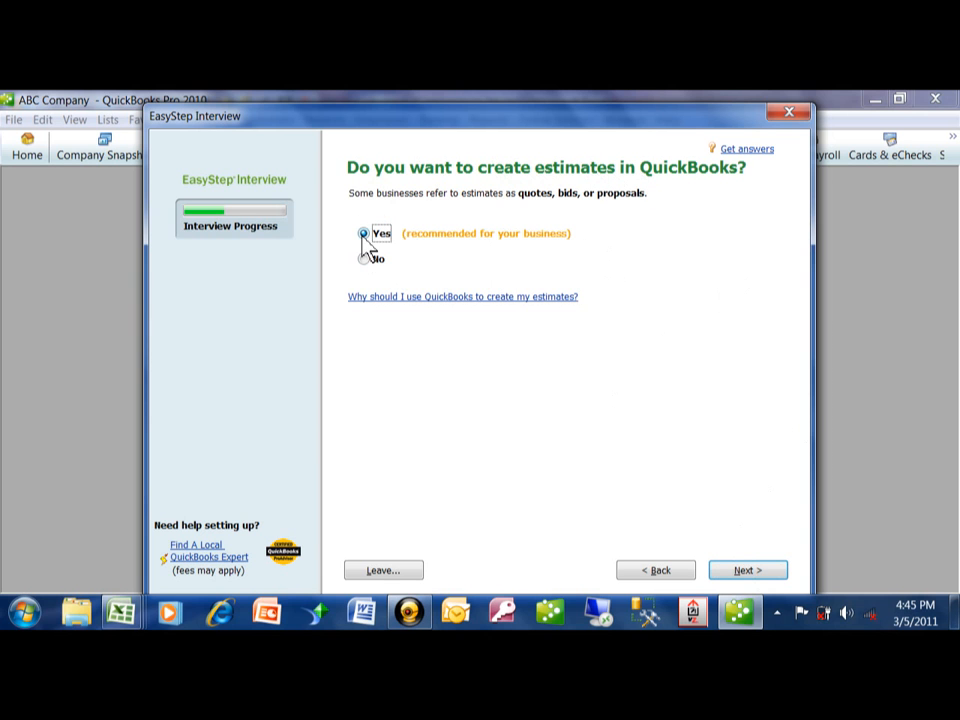
pyautogui.click(745, 572)
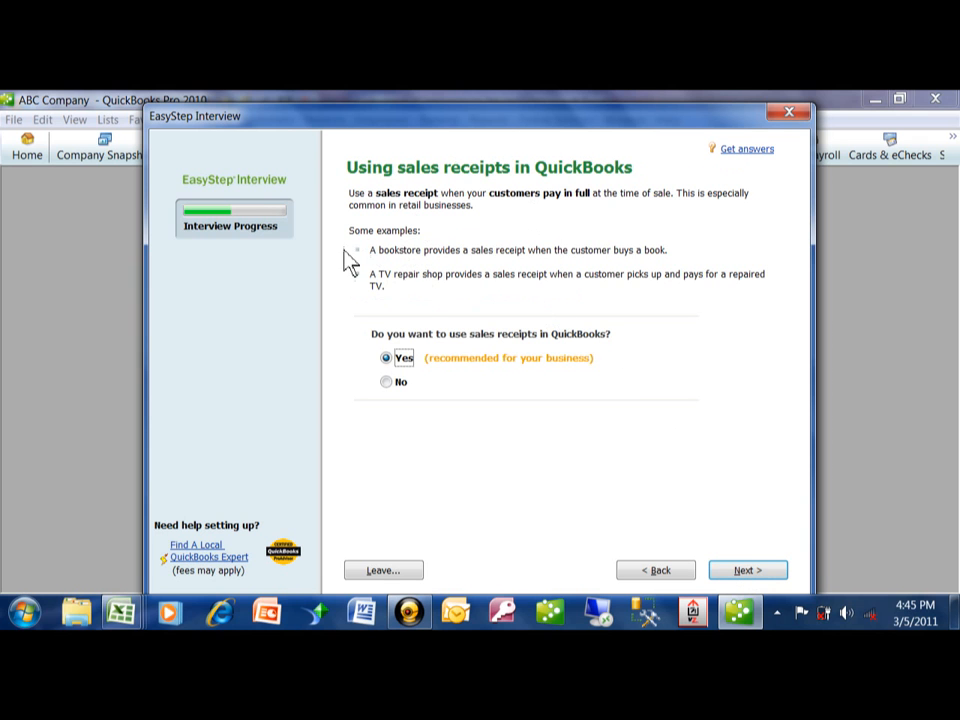
pyautogui.click(721, 572)
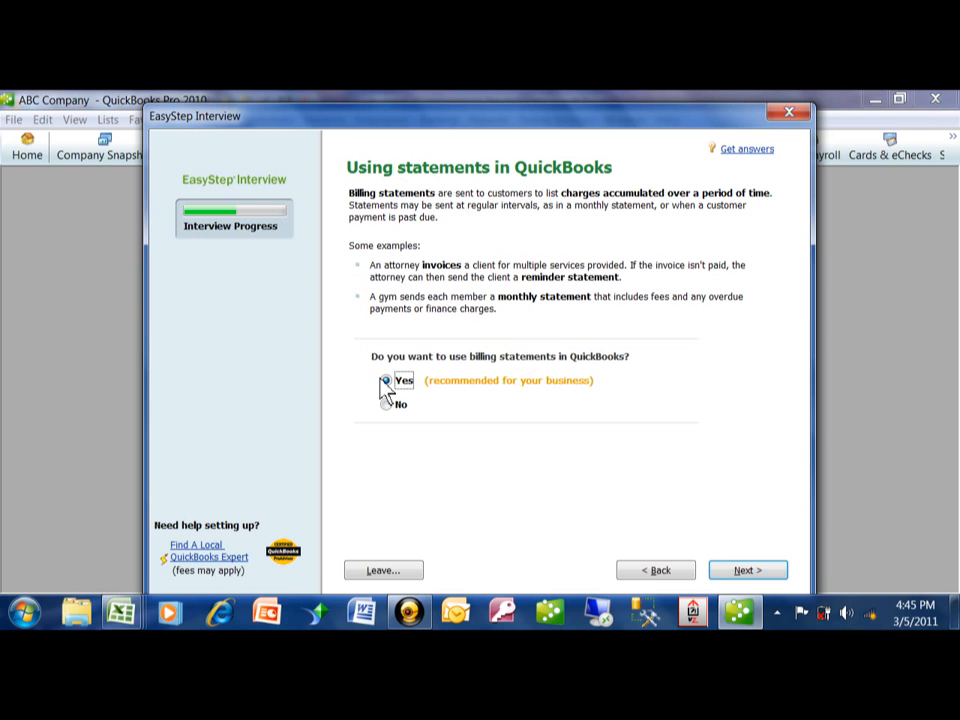
pyautogui.click(741, 572)
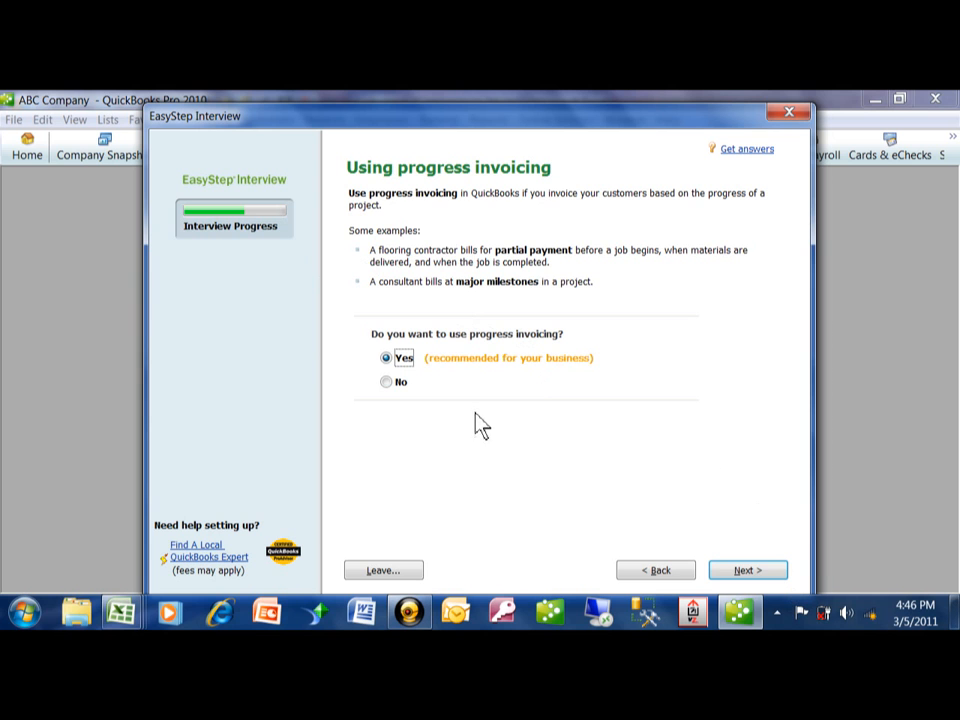
pyautogui.click(746, 572)
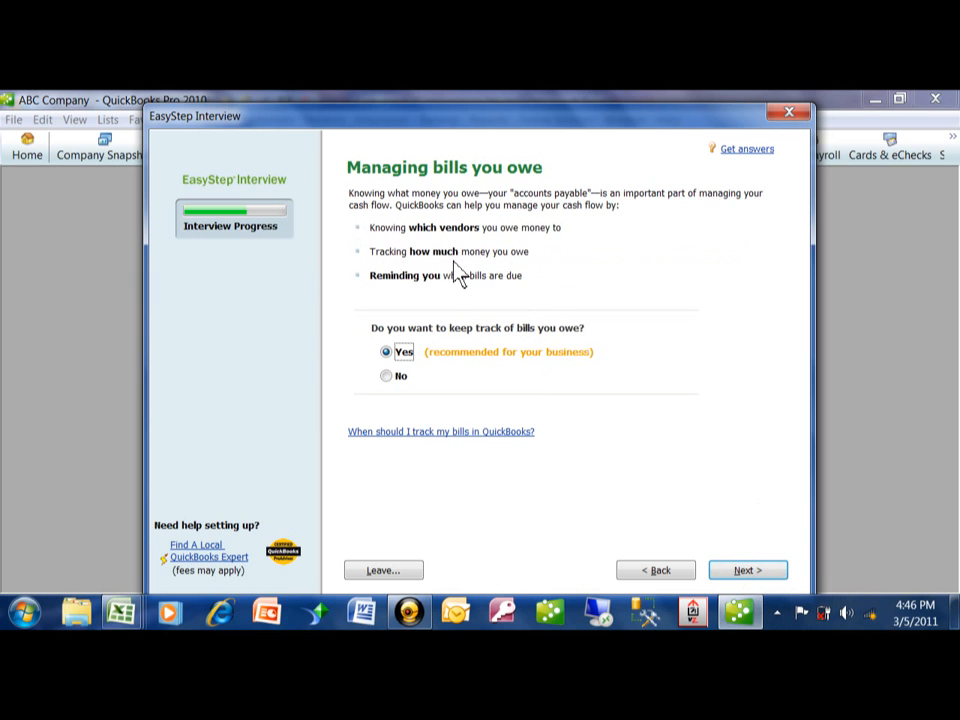
pyautogui.click(748, 571)
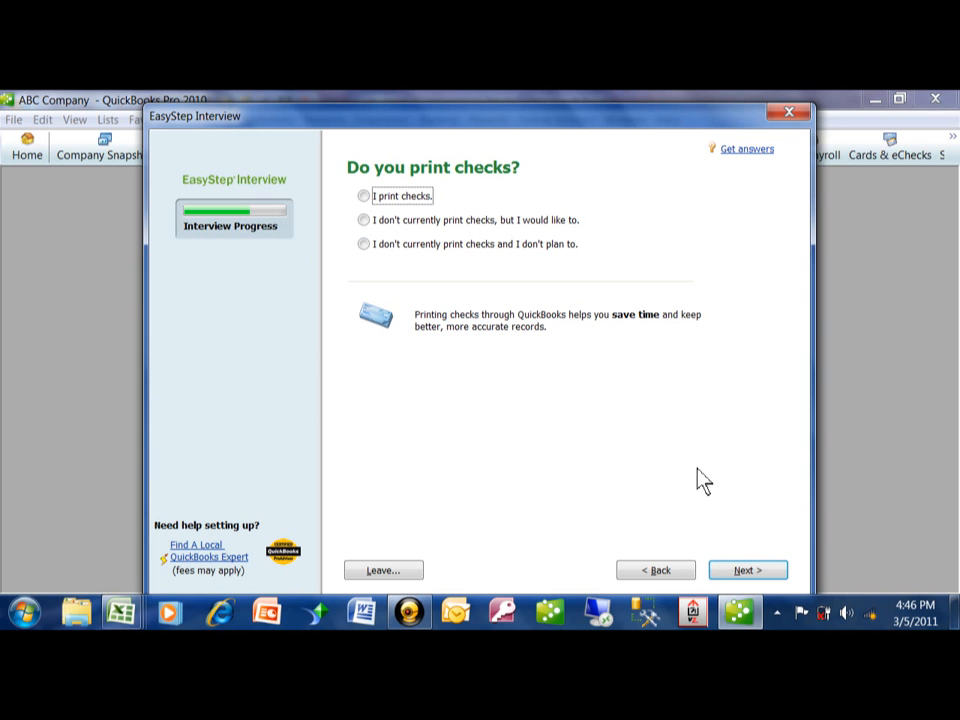
# - Answer that the company prints checks, and choose Yes for tracking inventory
pyautogui.click(380, 197)
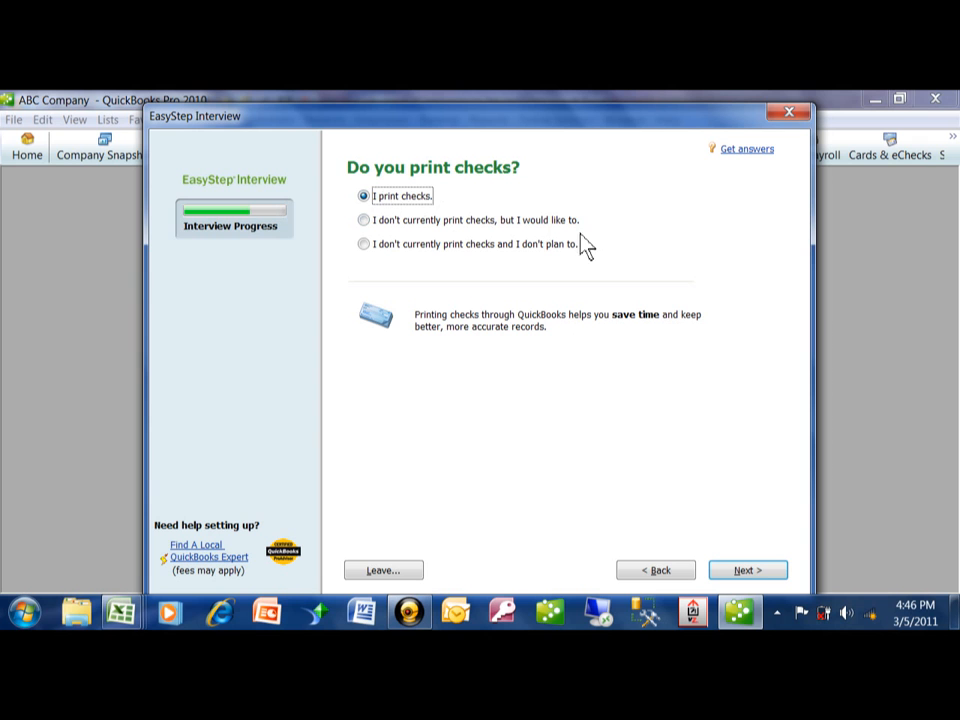
pyautogui.click(747, 573)
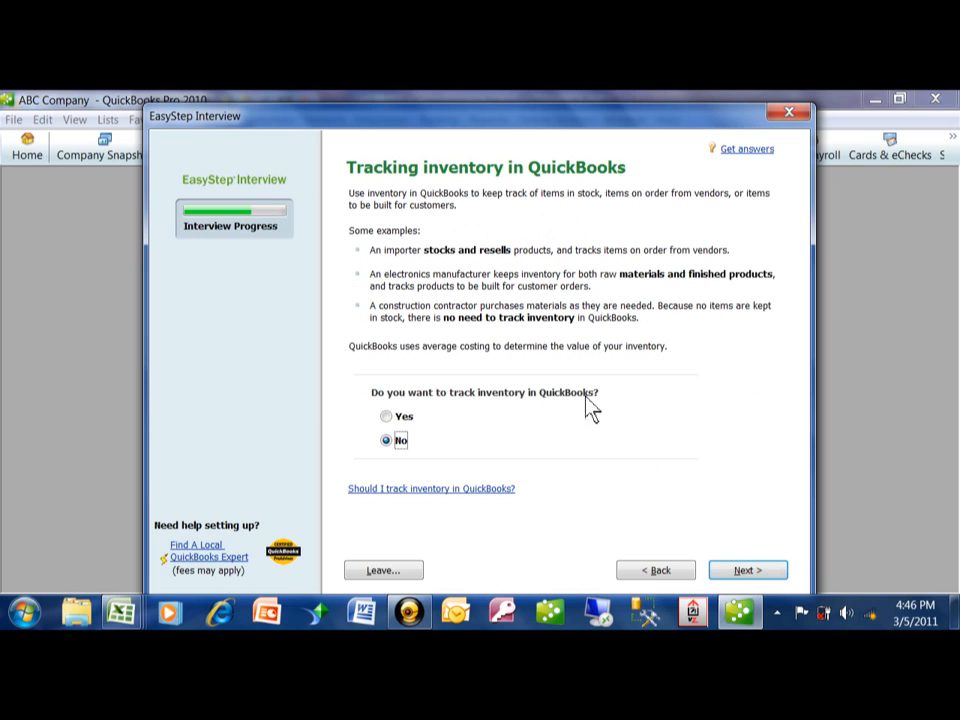
pyautogui.click(390, 416)
# - Answer that the company accepts credit and debit cards, and keep the recommended Yes for tracking time
pyautogui.click(747, 572)
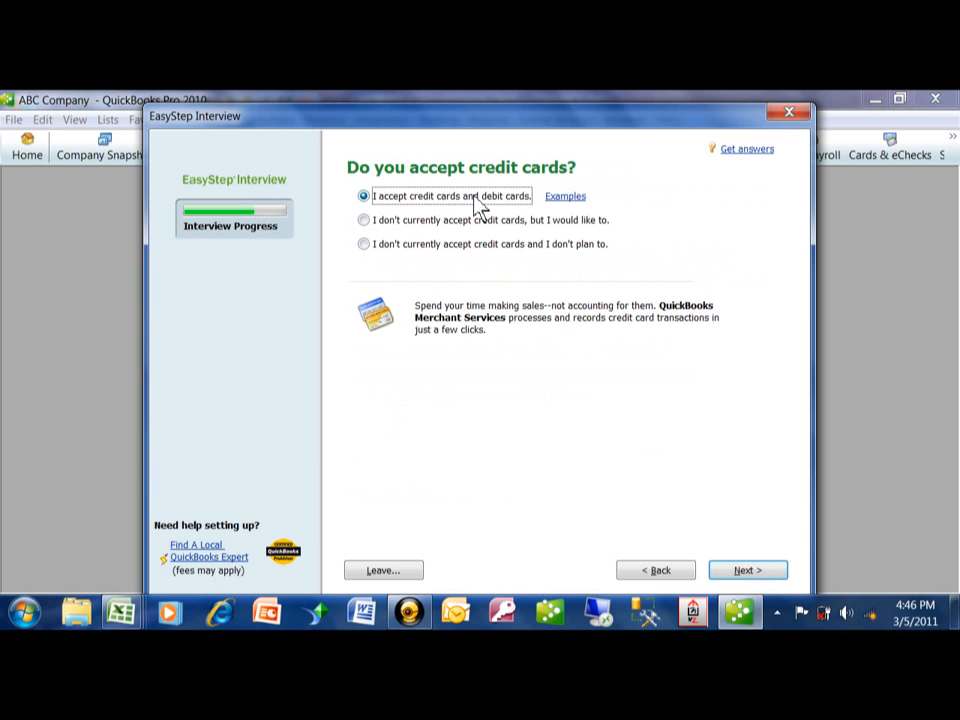
pyautogui.click(751, 578)
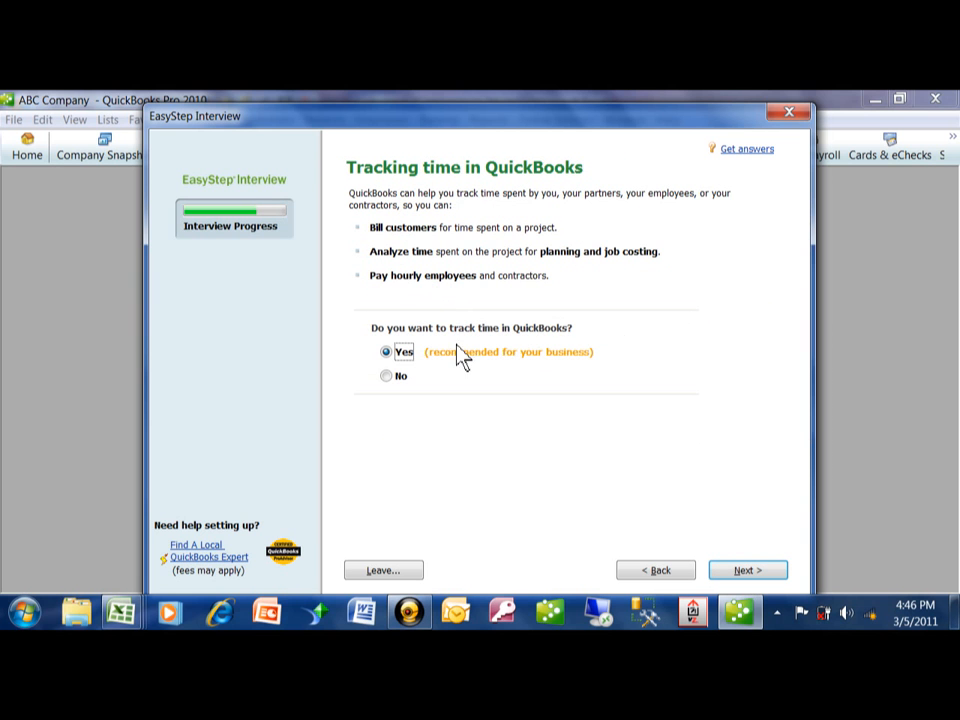
pyautogui.click(759, 574)
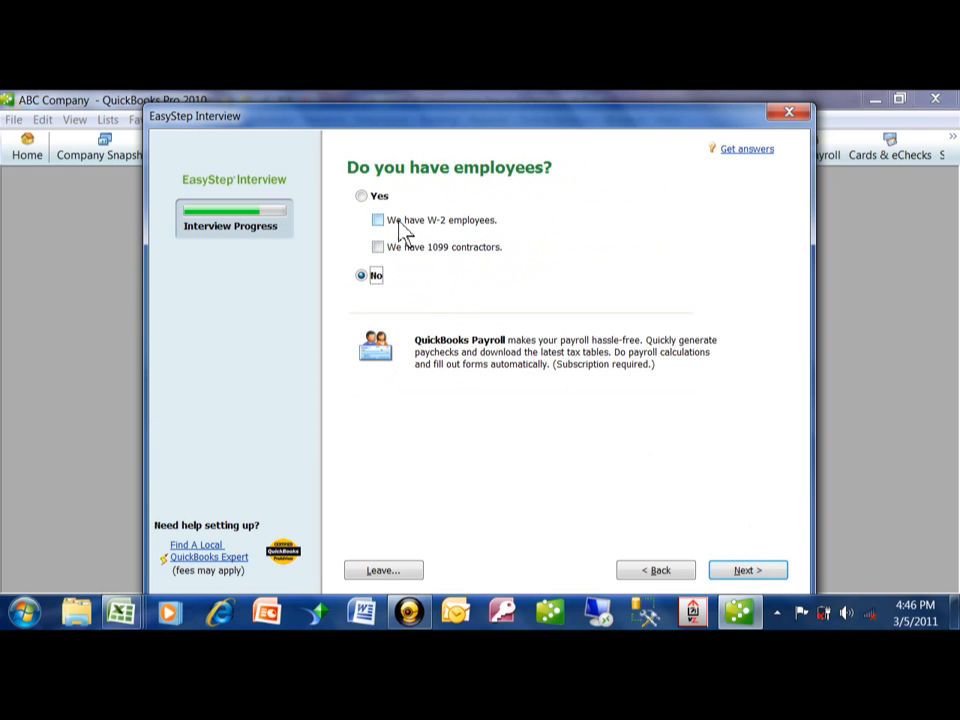
# - Specify that the company has both W-2 employees and 1099 contractors, and answer No to tracking multiple currencies
pyautogui.click(366, 198)
pyautogui.click(385, 224)
pyautogui.click(388, 255)
pyautogui.click(749, 572)
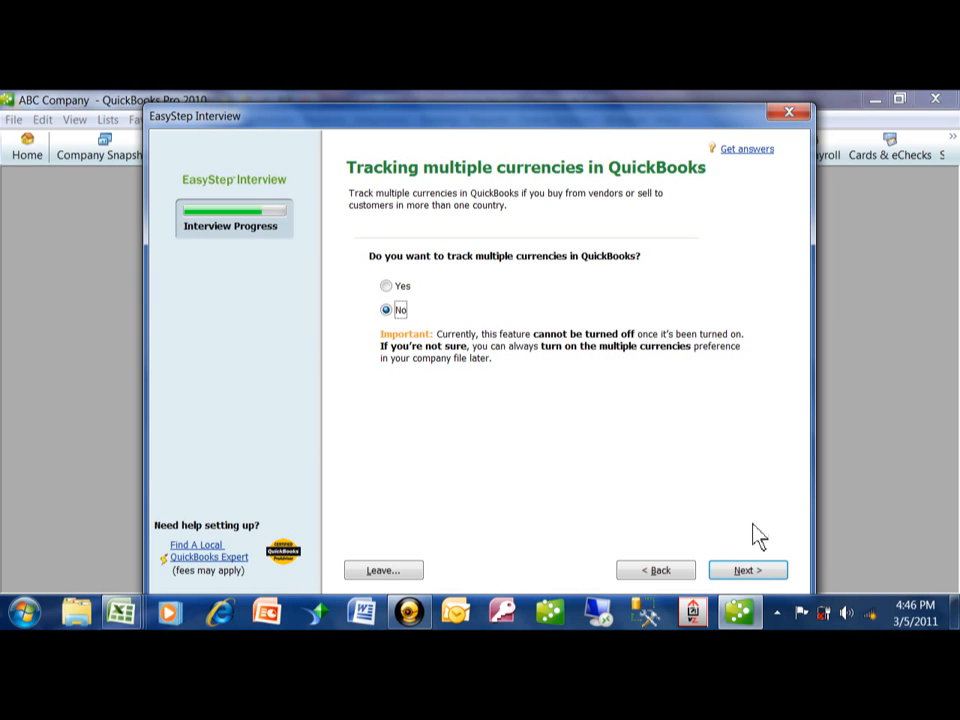
pyautogui.click(756, 574)
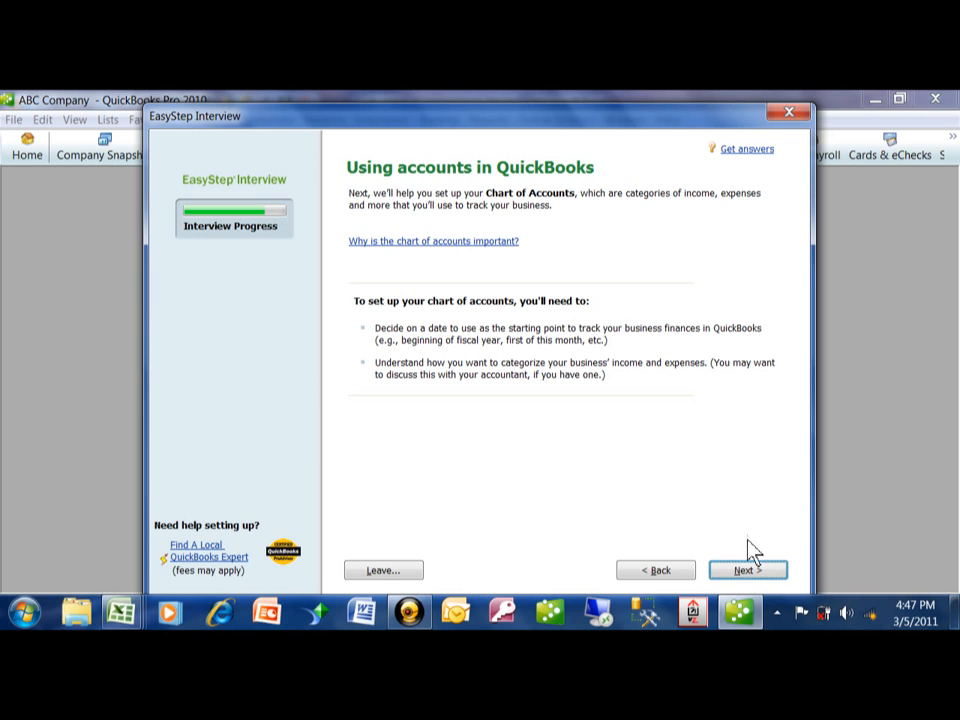
# - Set the beginning of this fiscal year, 01/01/2011, as the start date for tracking finances
pyautogui.click(748, 570)
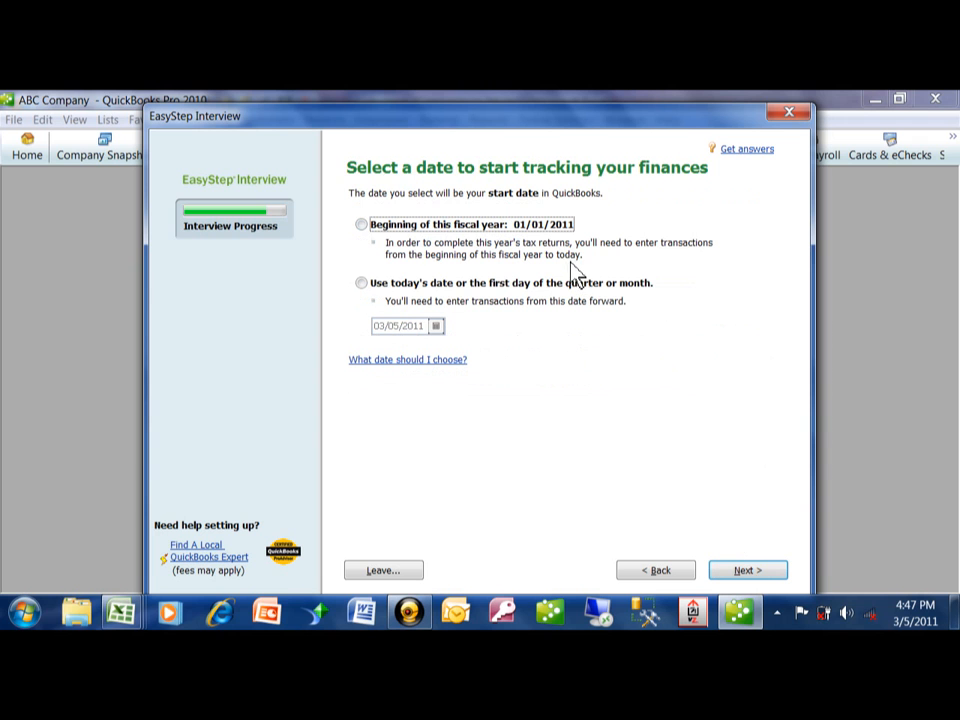
pyautogui.click(362, 225)
pyautogui.click(748, 576)
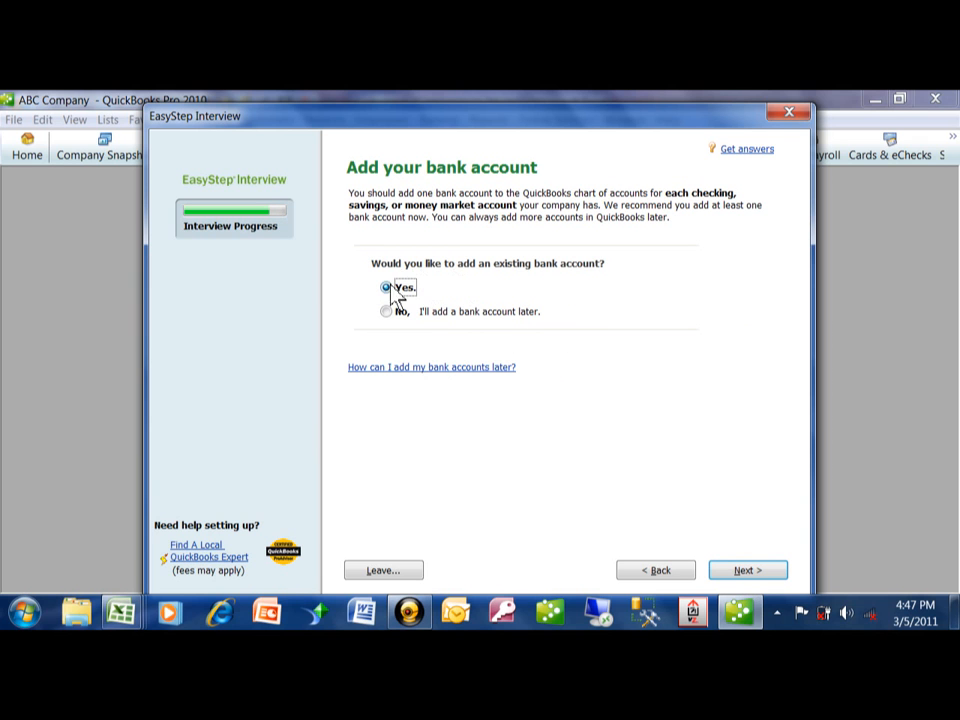
# - Choose to add an existing bank account, name it Business Checking and enter its bank account number
pyautogui.click(749, 580)
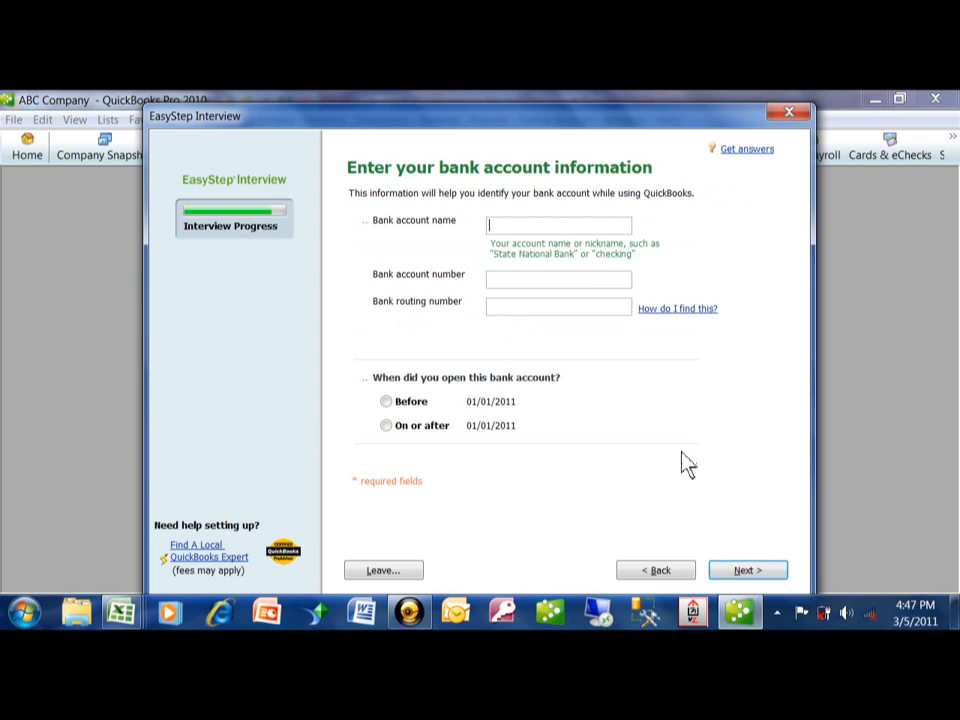
pyautogui.write('Business Checking')
pyautogui.press('Tab')
pyautogui.write('123')
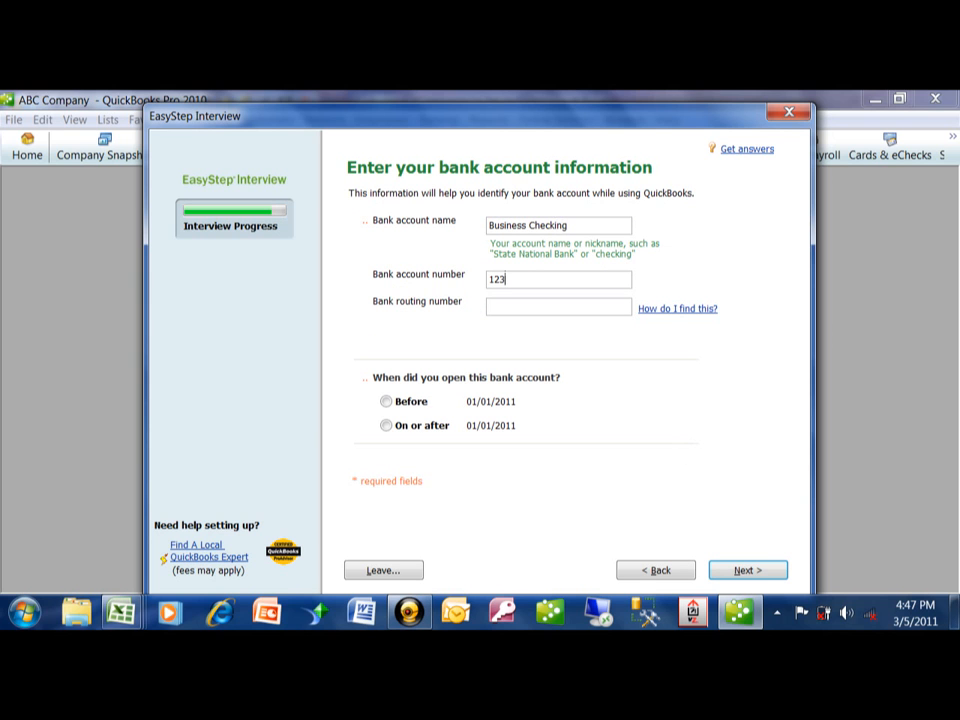
# - Enter the bank routing number and specify that the account was opened before 01/01/2011
pyautogui.press('Tab')
pyautogui.write('036076150')
pyautogui.click(386, 401)
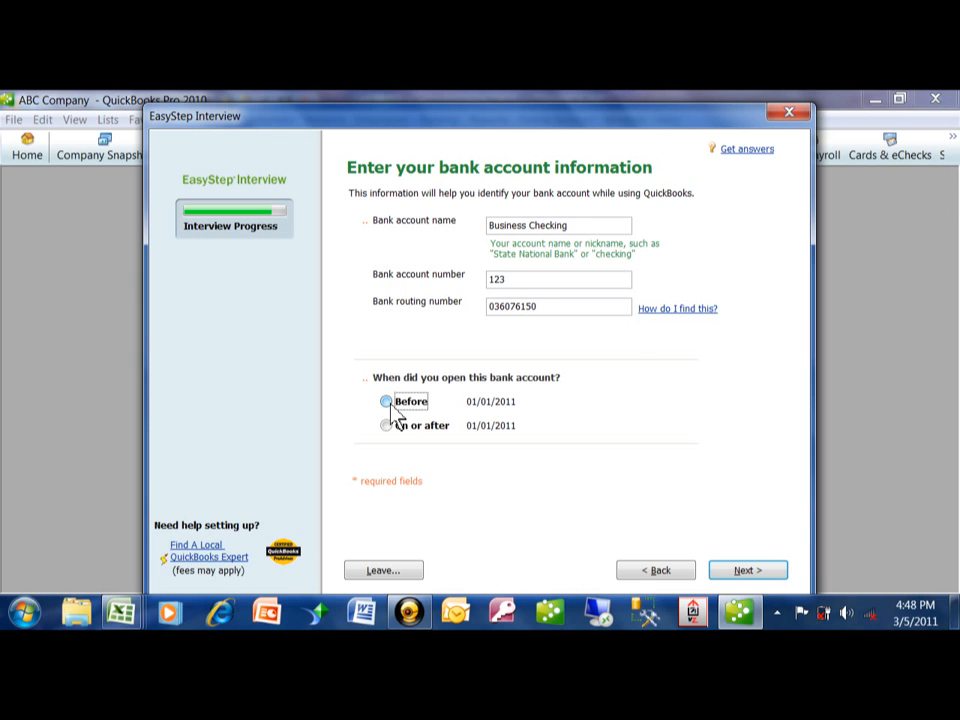
pyautogui.click(750, 575)
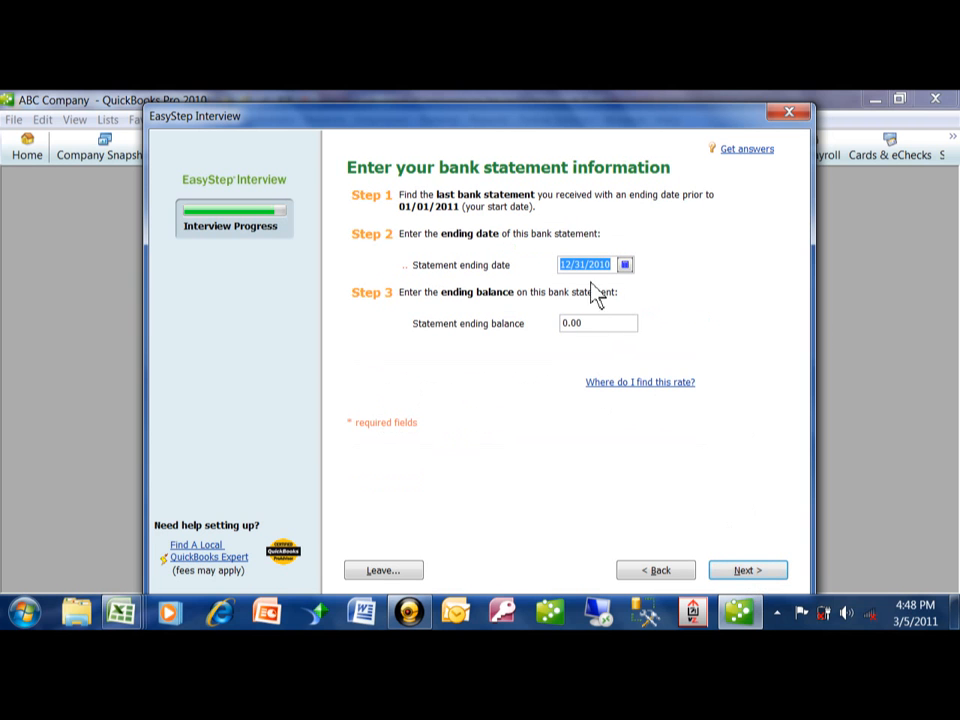
# - Keep the statement ending date of 12/31/2010, set the ending balance to 10000, and decline adding another bank account
pyautogui.press('Tab')
pyautogui.write('10000')
pyautogui.click(748, 572)
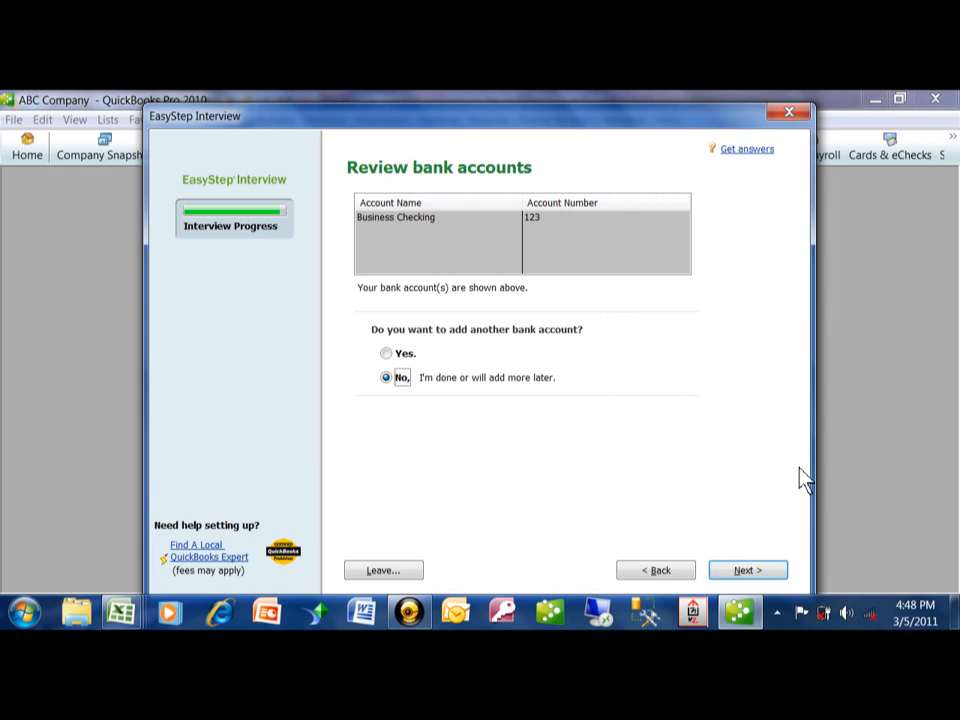
pyautogui.click(753, 573)
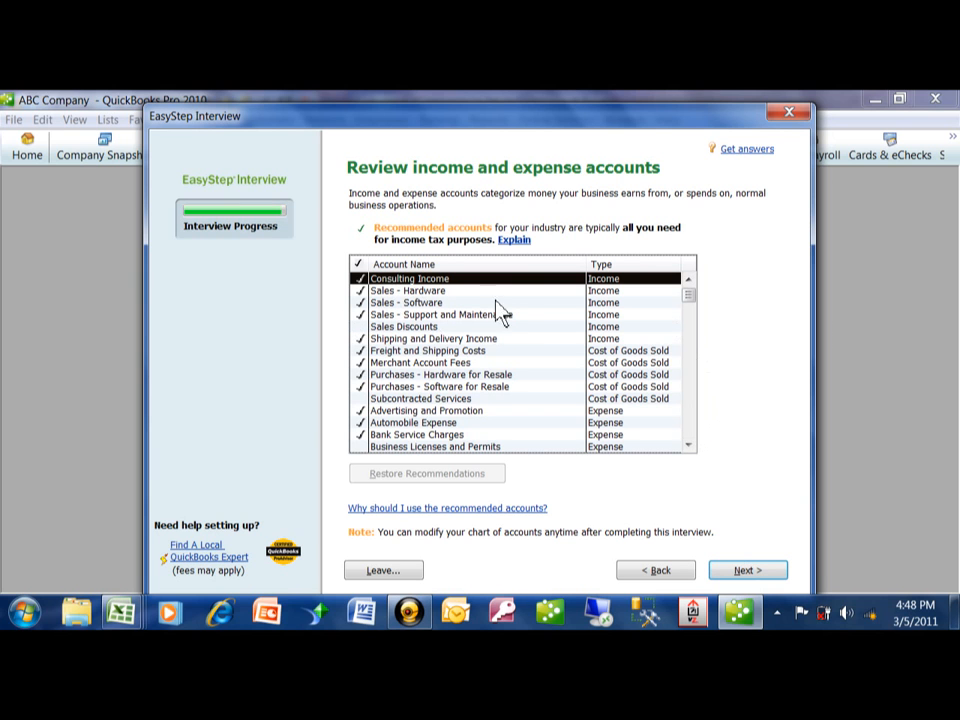
# - Include the Sales Discounts, Subcontracted Services, Business Licenses and Permits, Equipment Rental and Charitable Contributions accounts
pyautogui.click(361, 327)
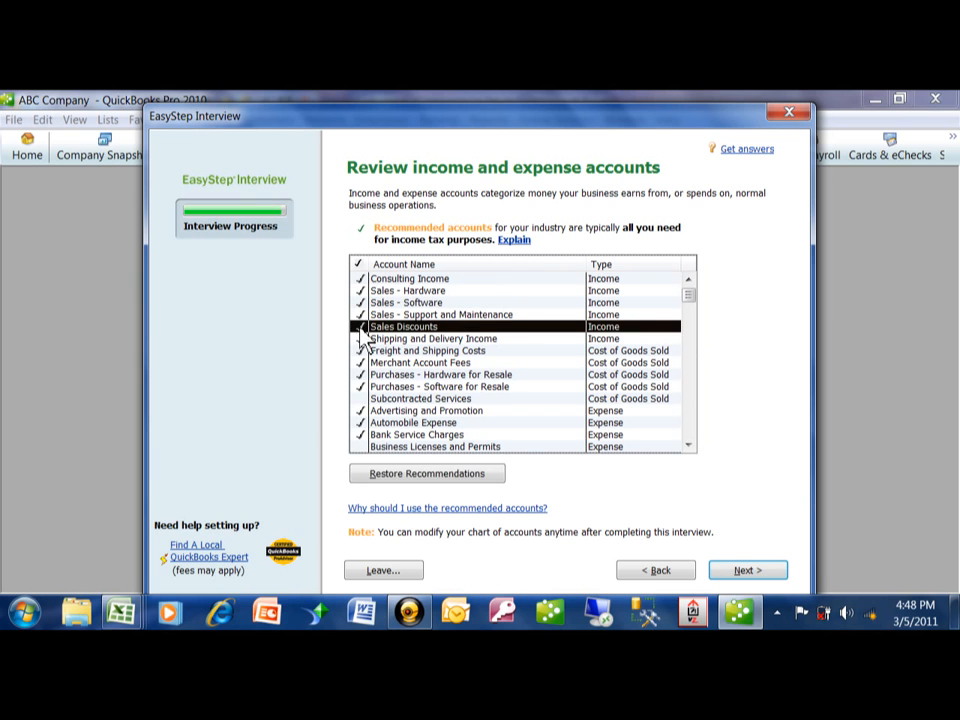
pyautogui.click(360, 399)
pyautogui.click(688, 446)
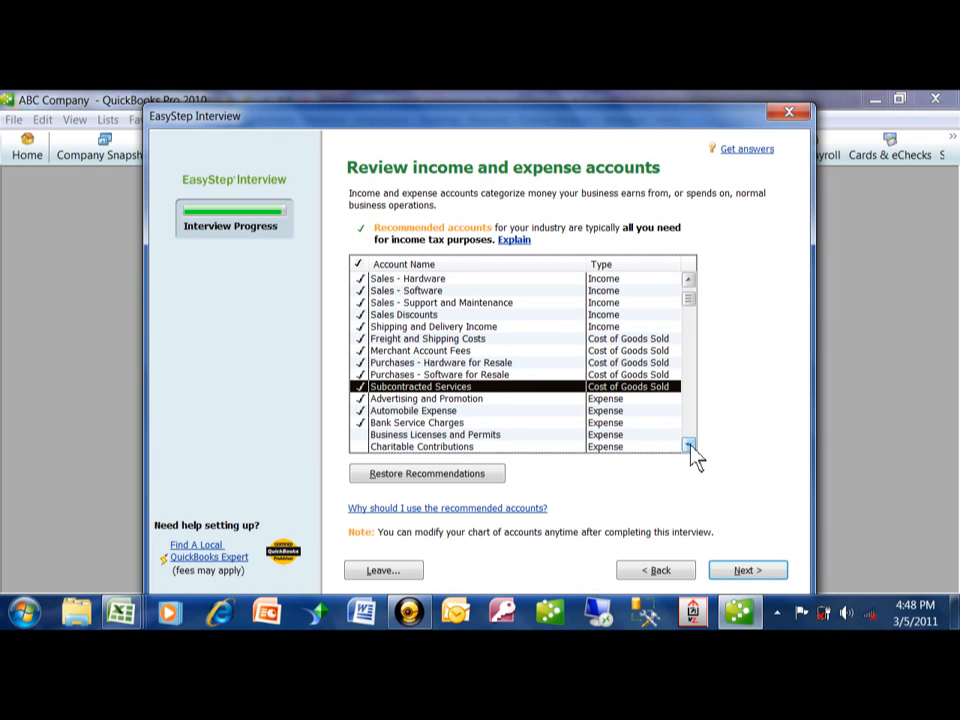
pyautogui.scroll(-2, 694, 458)
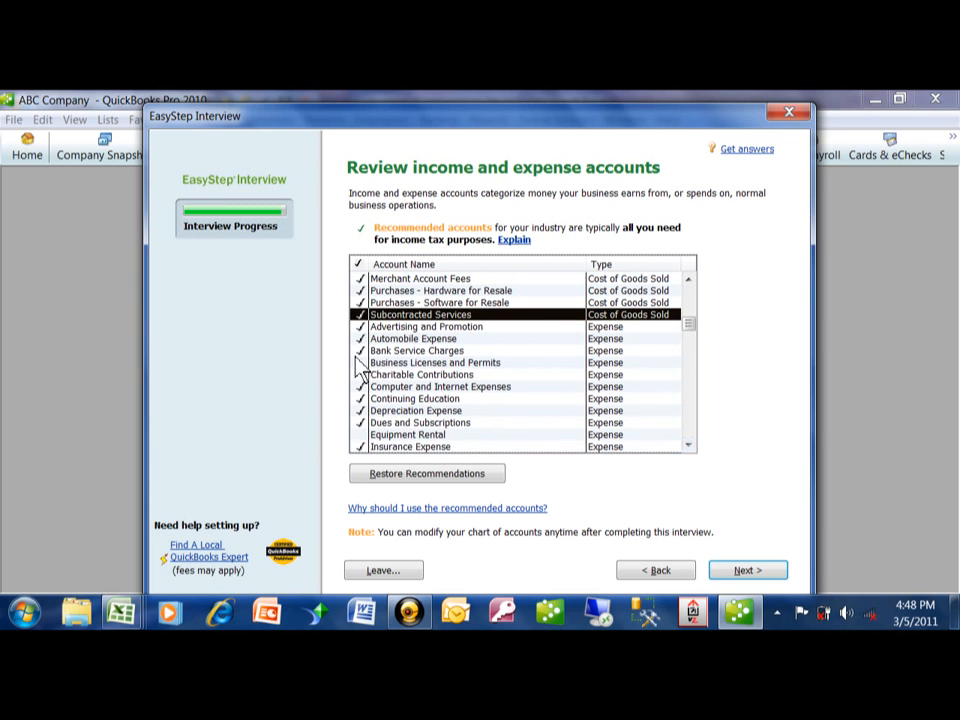
pyautogui.click(360, 363)
pyautogui.click(360, 435)
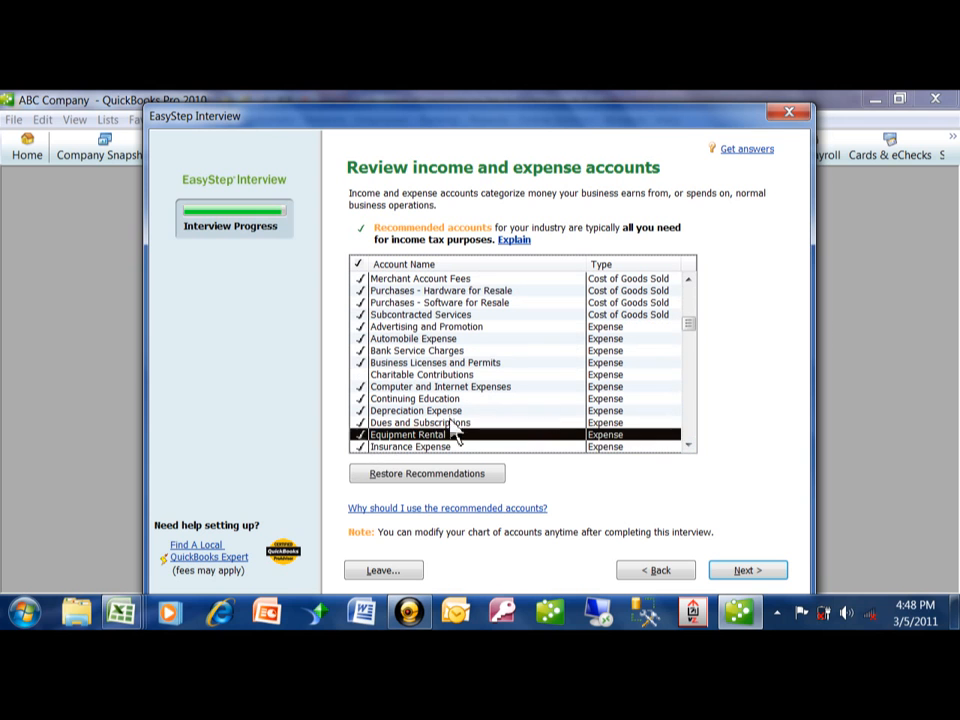
pyautogui.click(360, 374)
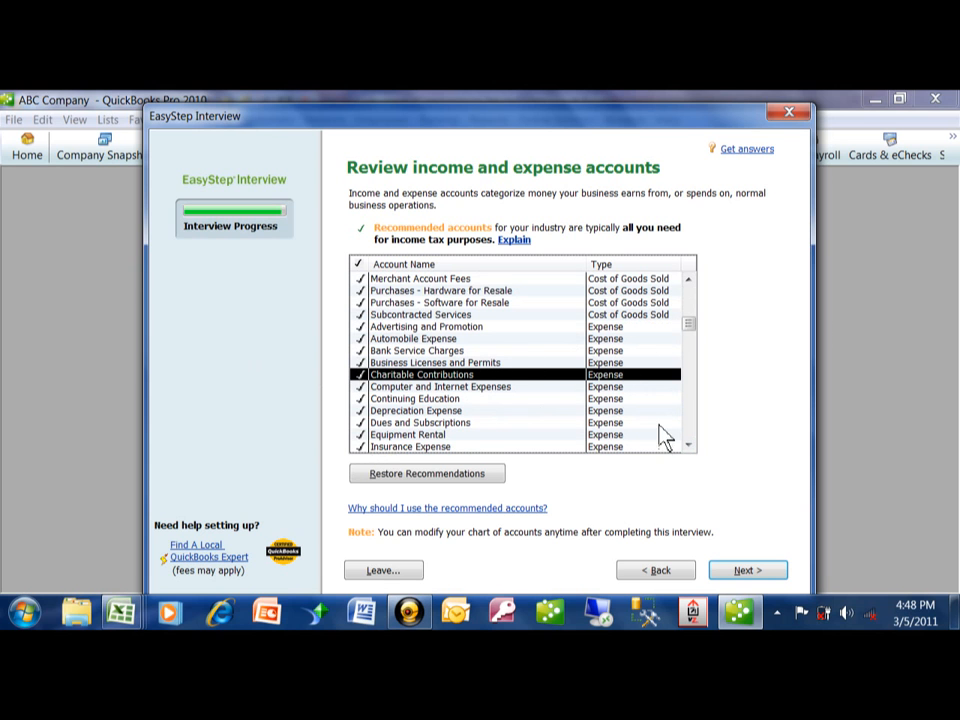
# - Include the Health Insurance, Worker's Compensation and Professional Liability subaccounts under Insurance Expense
pyautogui.scroll(-8, 692, 450)
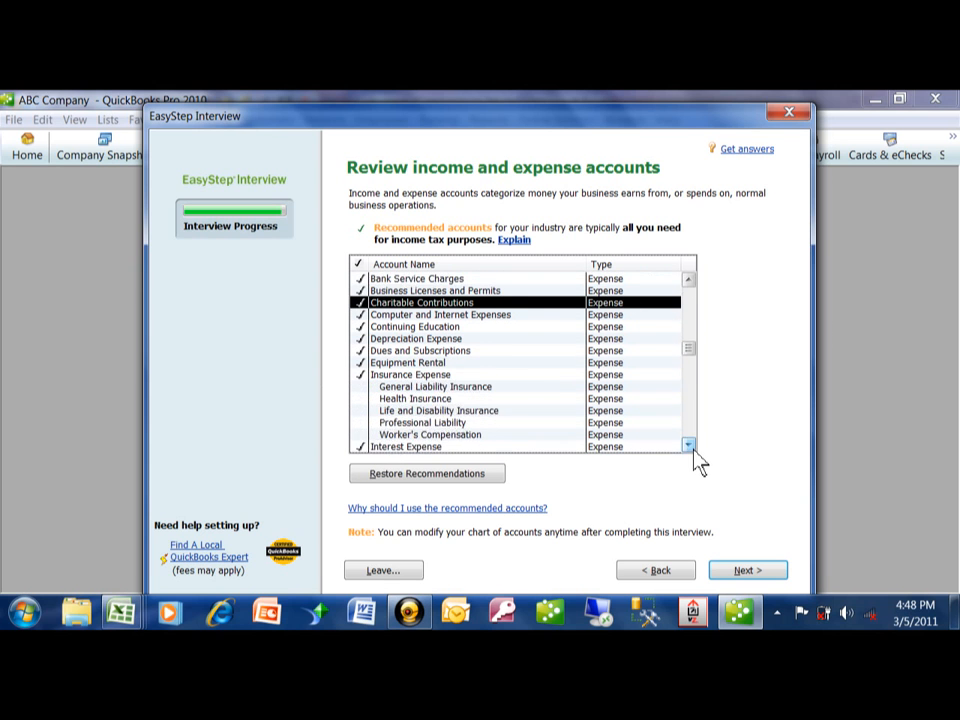
pyautogui.click(360, 374)
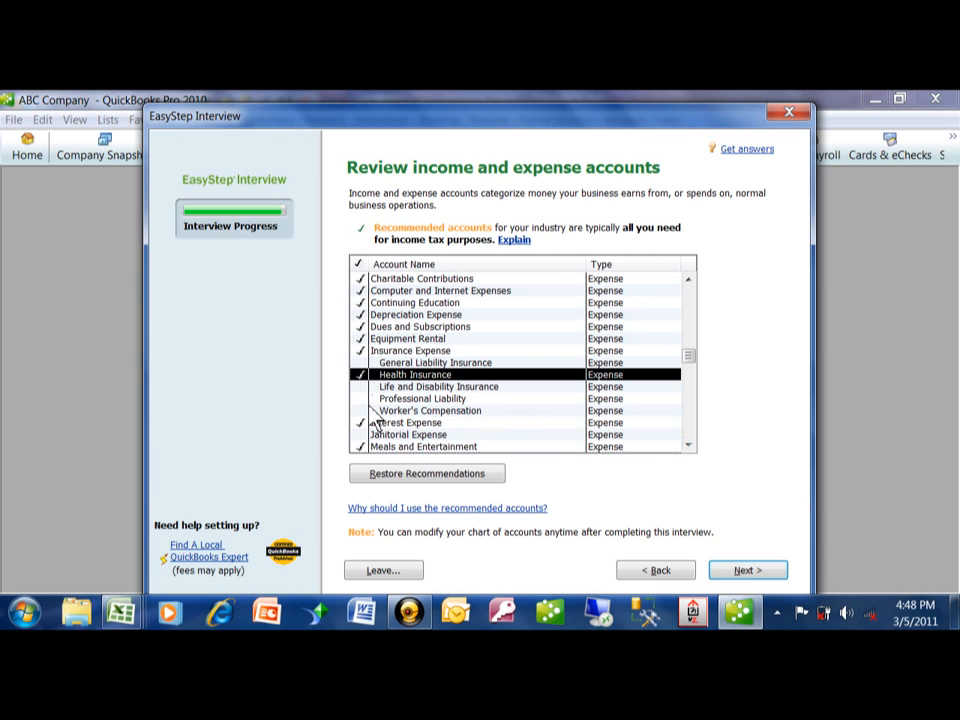
pyautogui.click(360, 410)
pyautogui.click(360, 398)
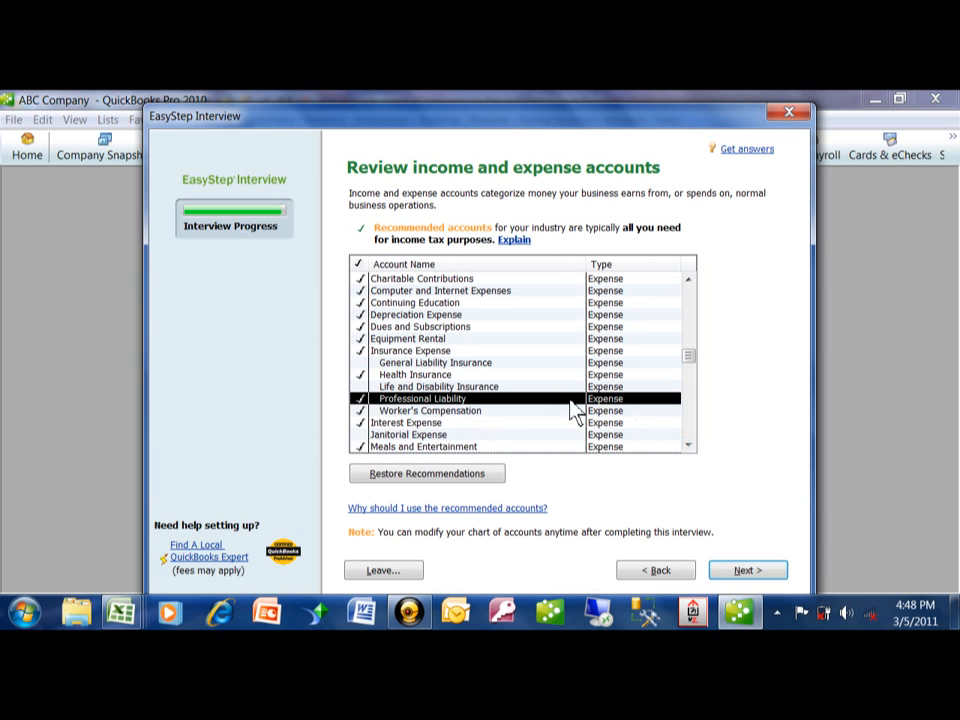
# - Include the Miscellaneous Expense, Postage and Delivery, and Printing and Reproduction expense accounts, keeping Office Supplies selected
pyautogui.scroll(-6, 689, 447)
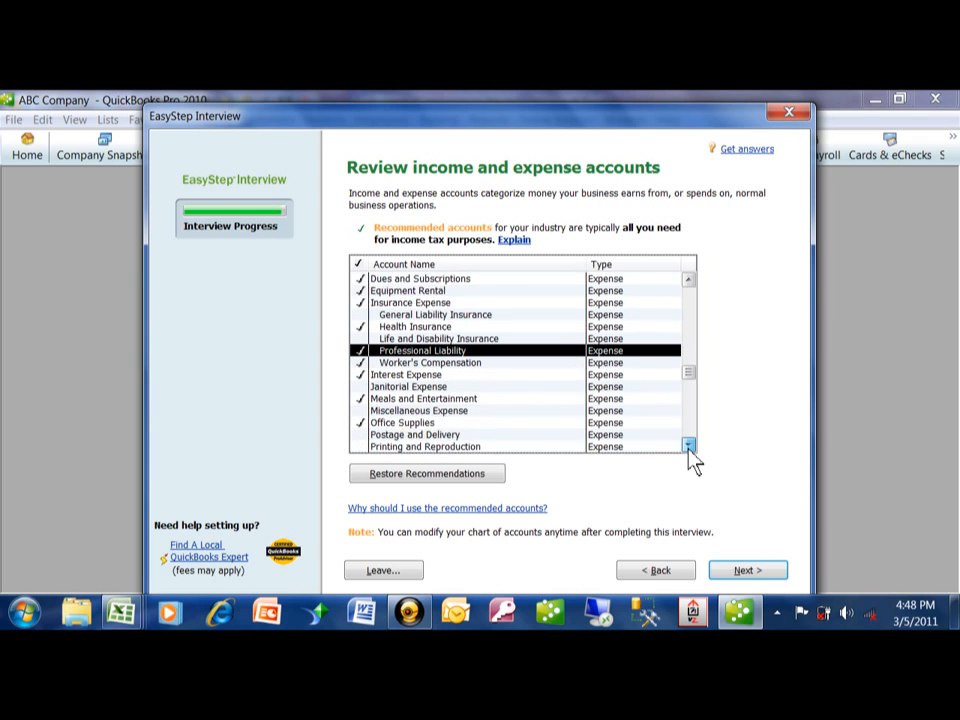
pyautogui.scroll(-2, 689, 449)
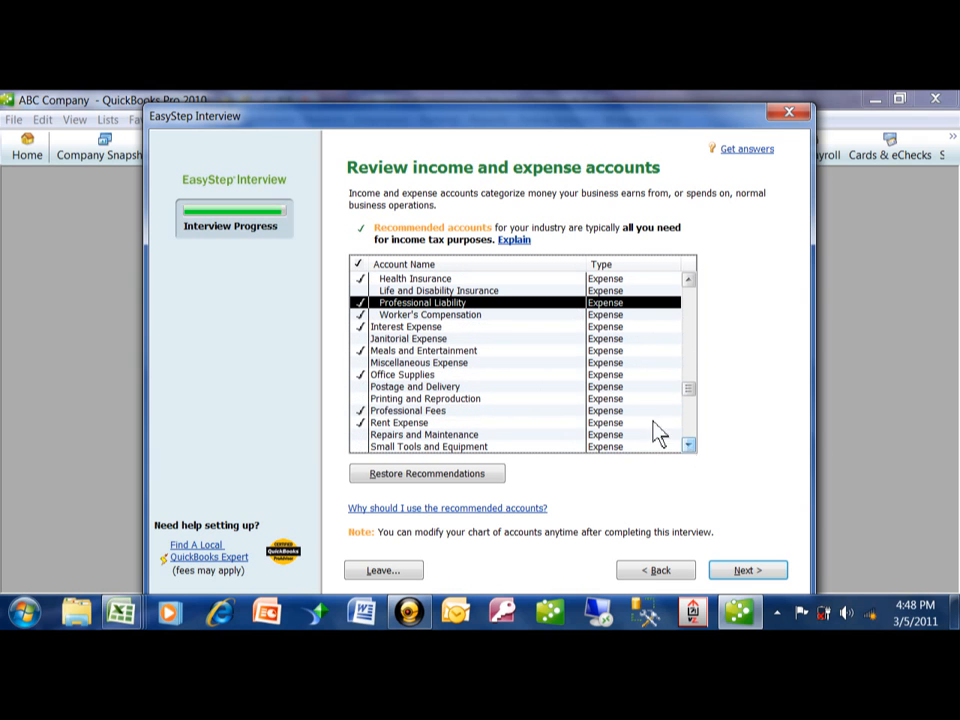
pyautogui.click(360, 364)
pyautogui.click(360, 375)
pyautogui.click(360, 386)
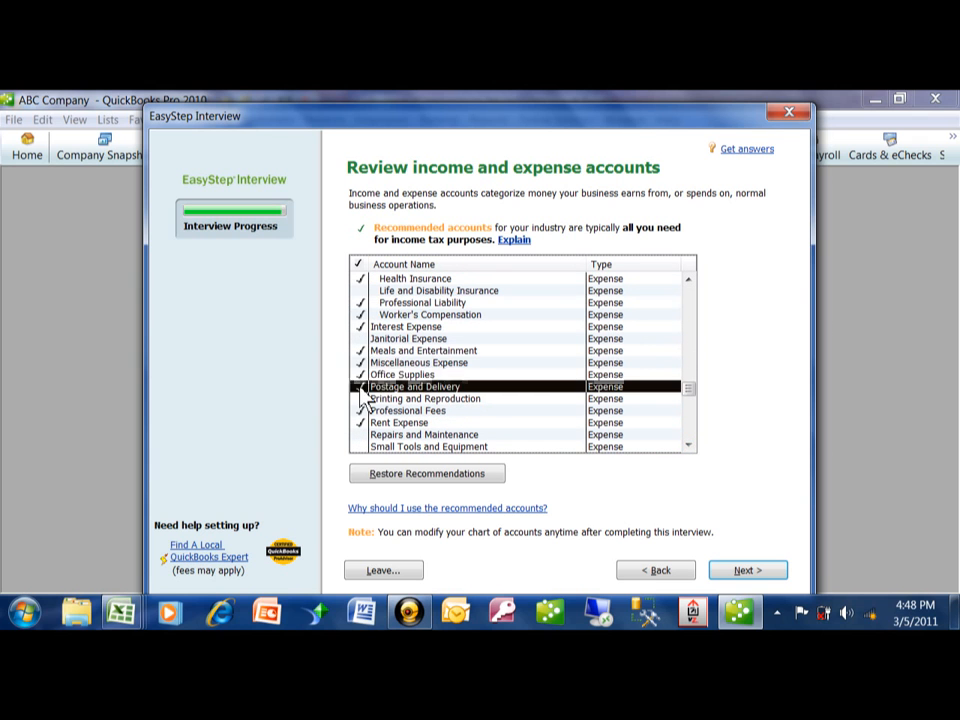
pyautogui.click(360, 398)
# - Include the Repairs and Maintenance and Small Tools and Equipment expense accounts, and accept the account selection
pyautogui.scroll(-10, 689, 446)
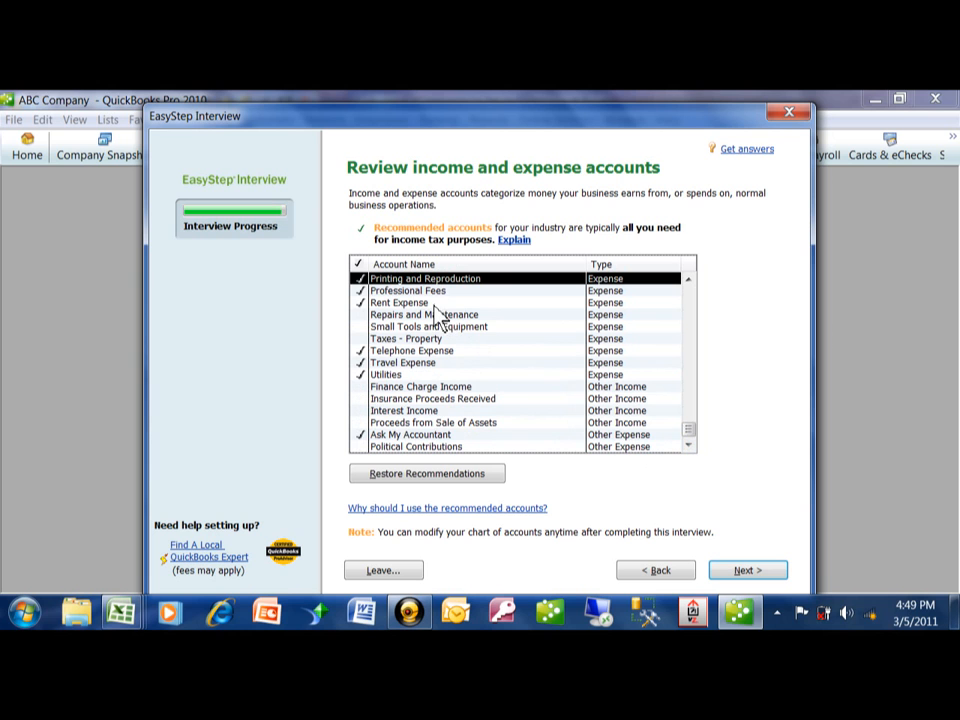
pyautogui.click(360, 315)
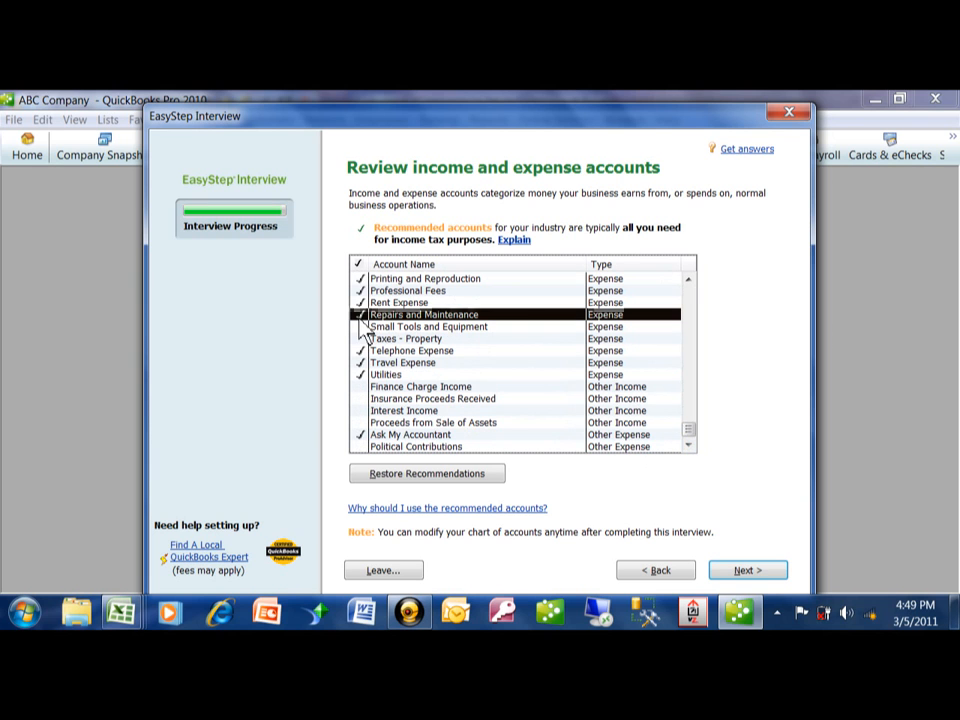
pyautogui.click(360, 327)
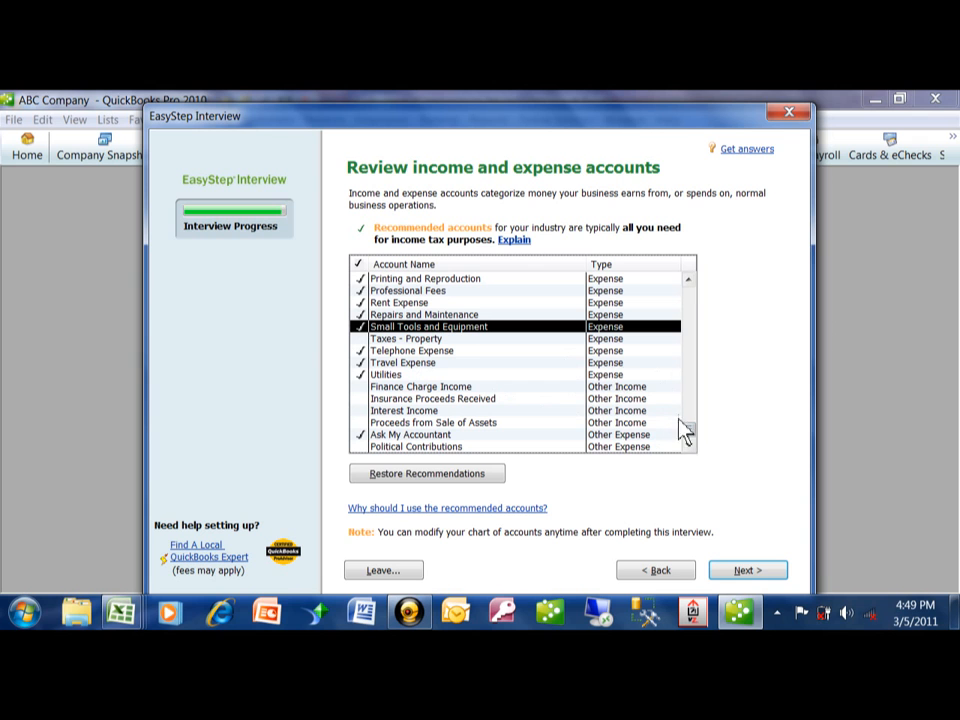
pyautogui.click(745, 571)
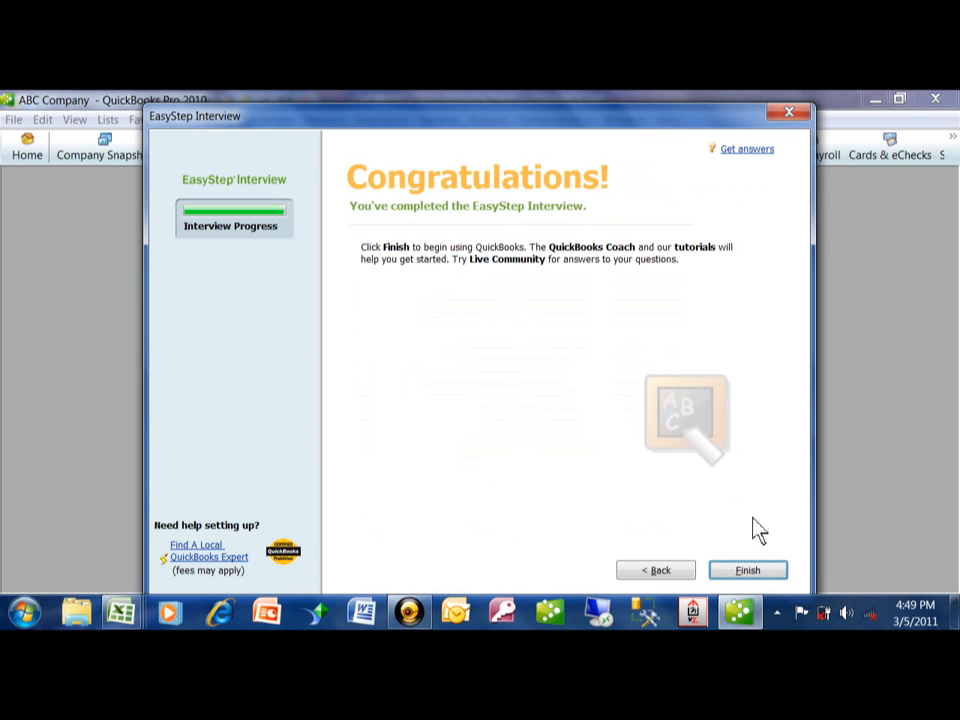
# - Finish the EasyStep Interview, then close the QuickBooks Coach window and collapse its section on the home page
pyautogui.click(753, 572)
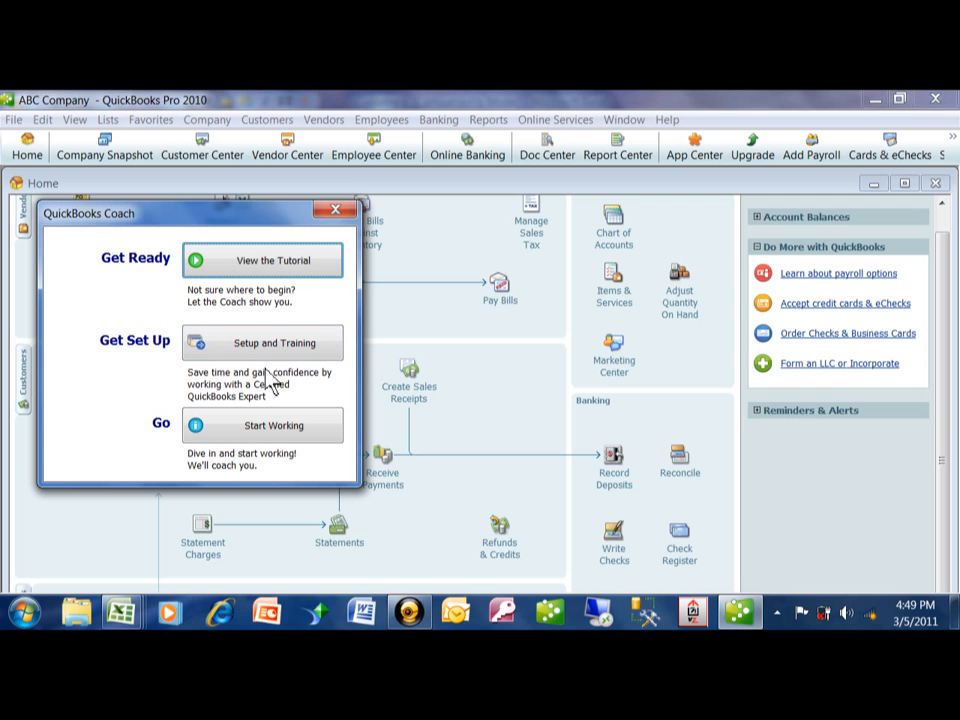
pyautogui.click(340, 212)
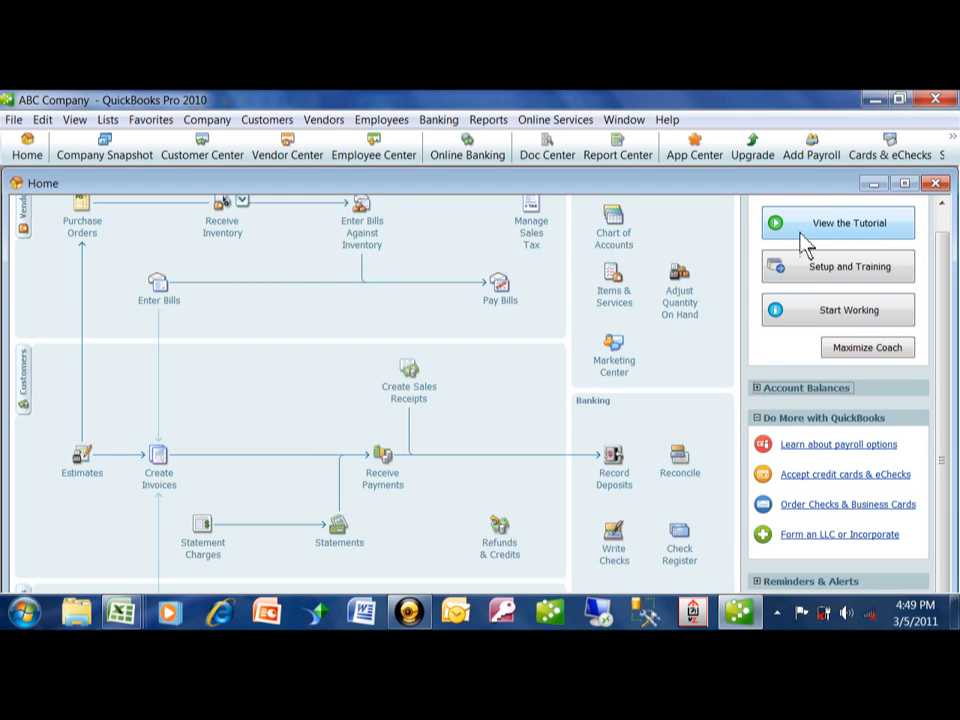
pyautogui.moveTo(939, 262); pyautogui.dragTo(947, 212)
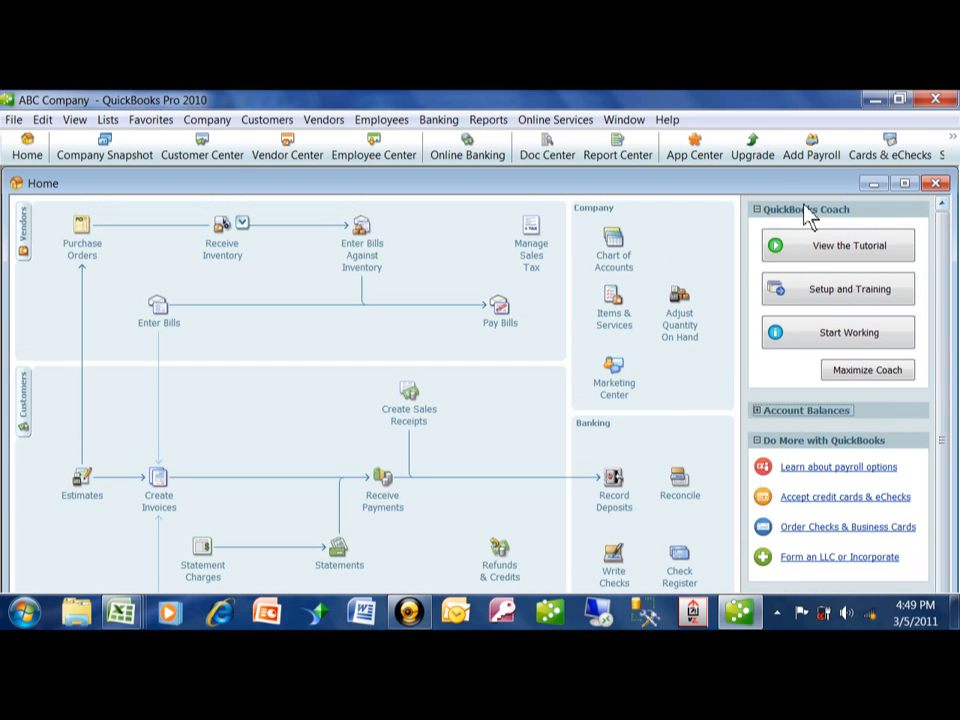
pyautogui.click(758, 209)
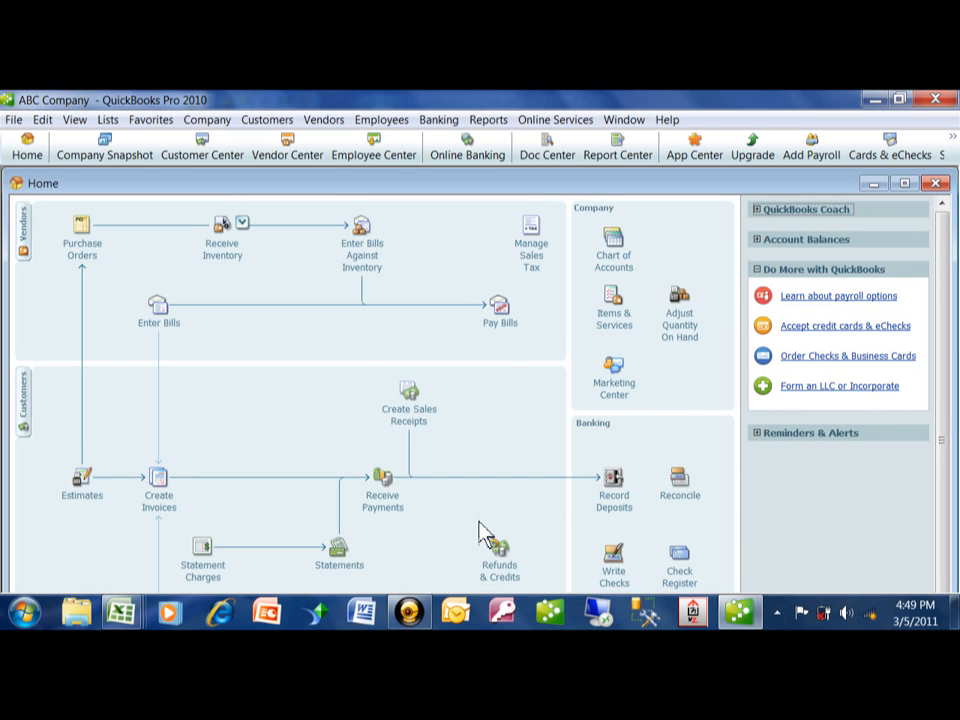
pyautogui.click(407, 609)
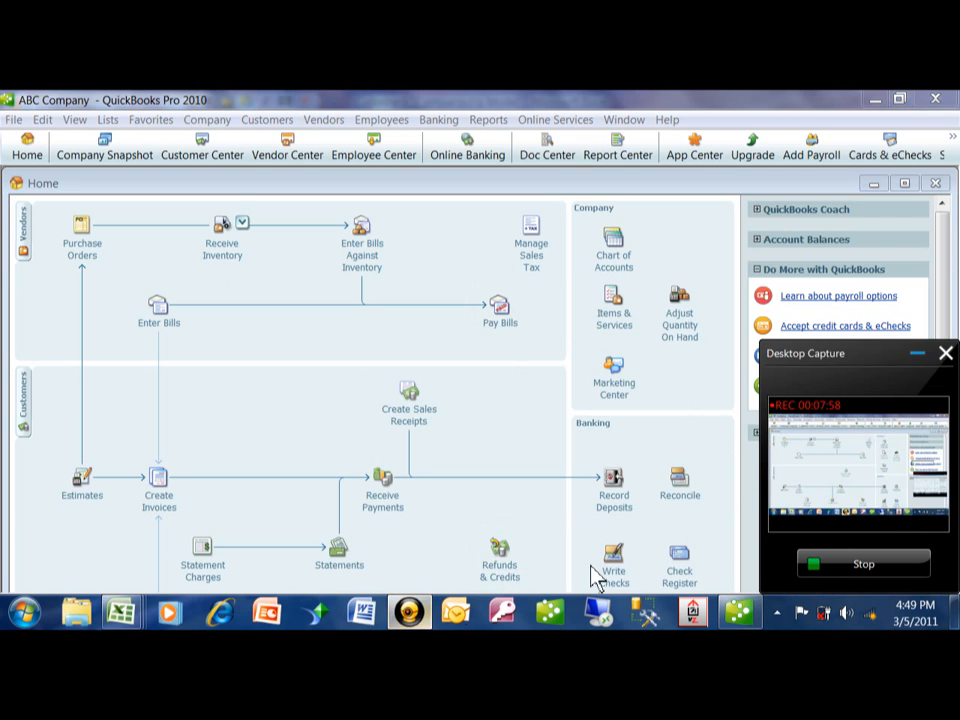